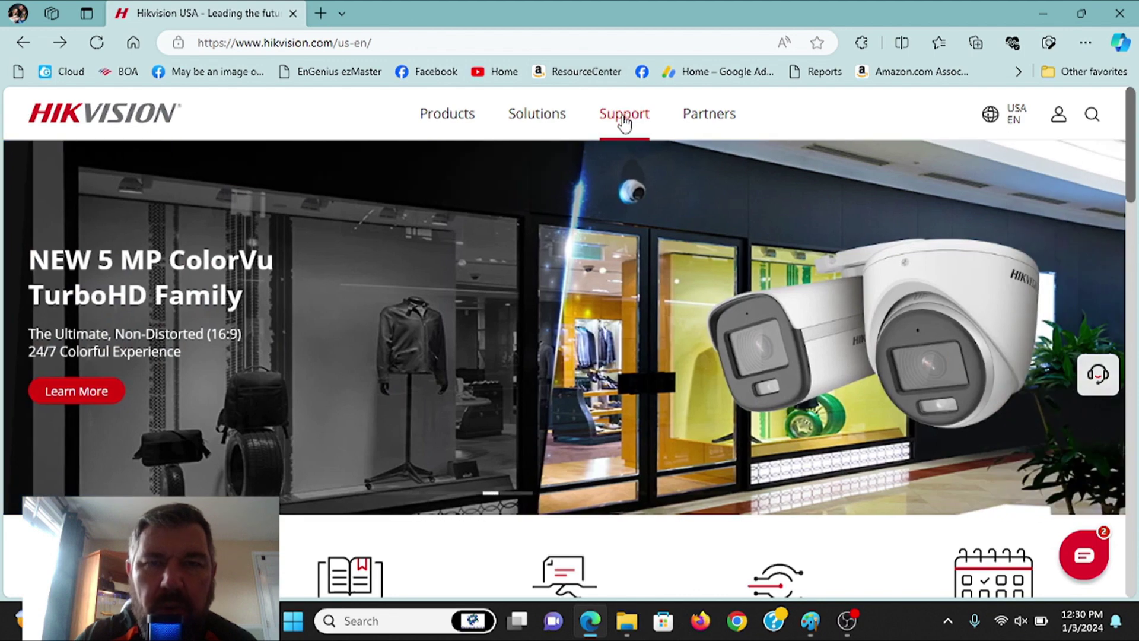
# - Go to Support > Download > Software and scroll down to the iVMS-4200 entry
pyautogui.click(623, 121)
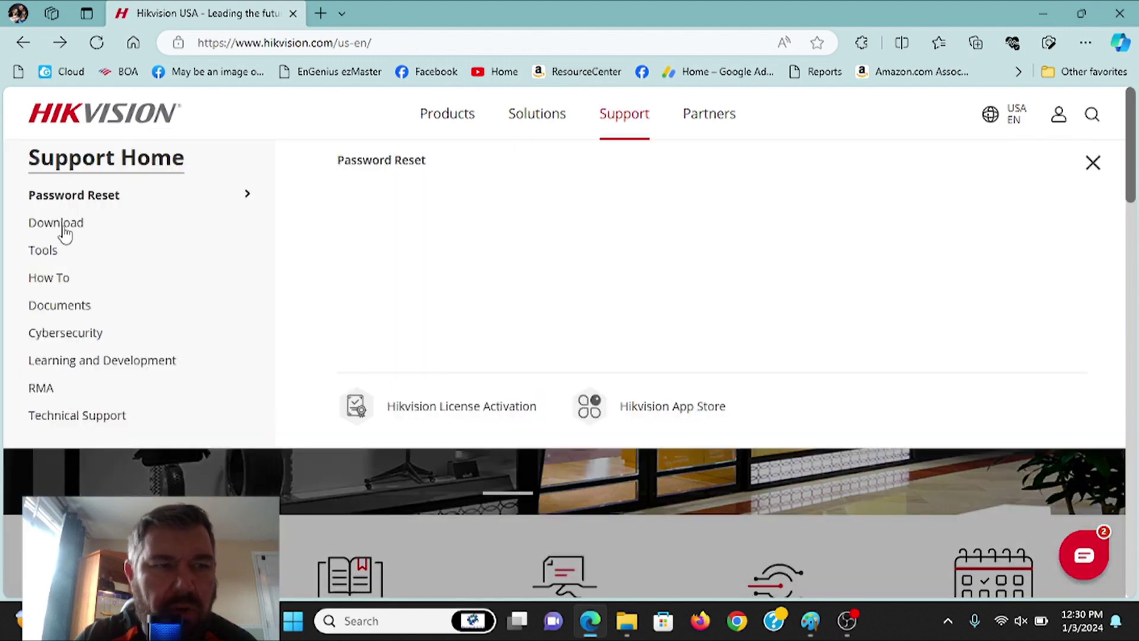
pyautogui.click(65, 232)
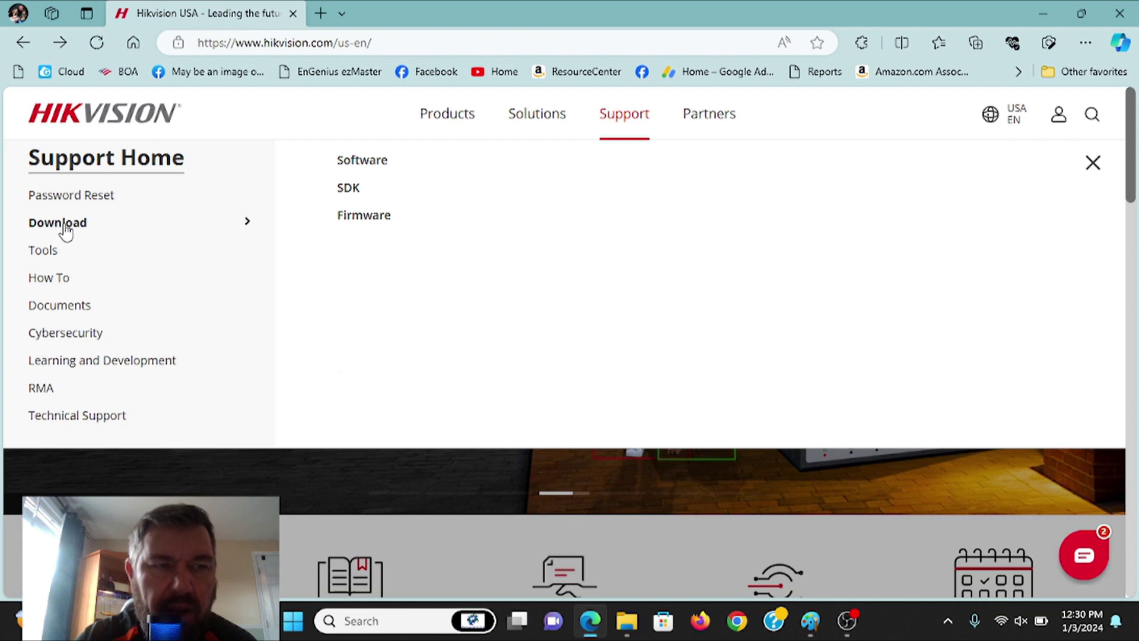
pyautogui.click(371, 168)
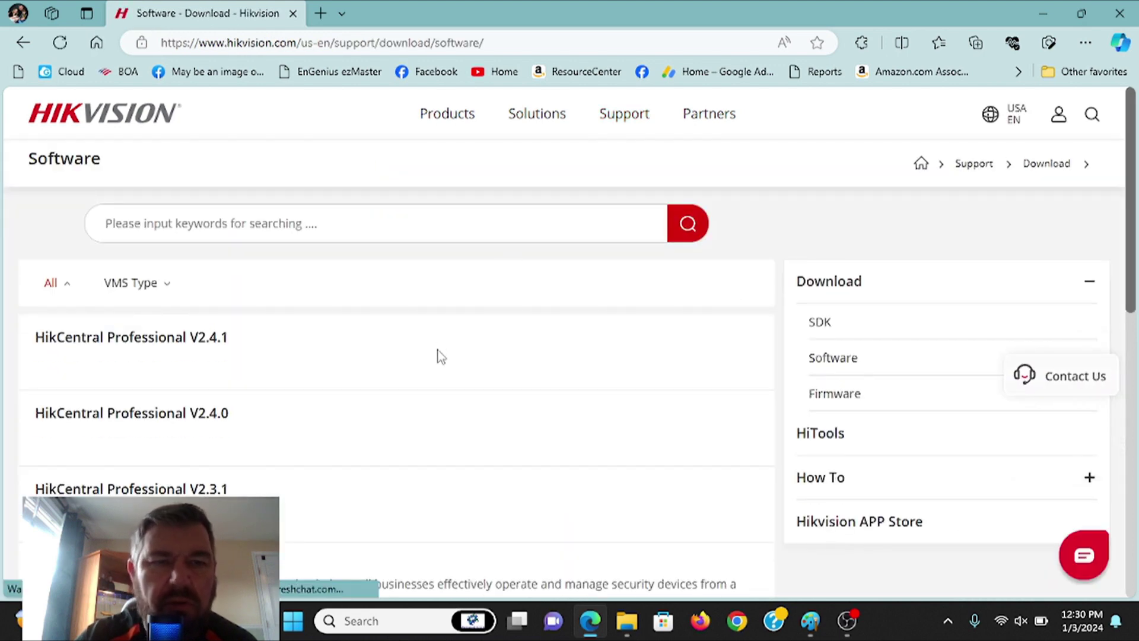
pyautogui.scroll(-2, 439, 355)
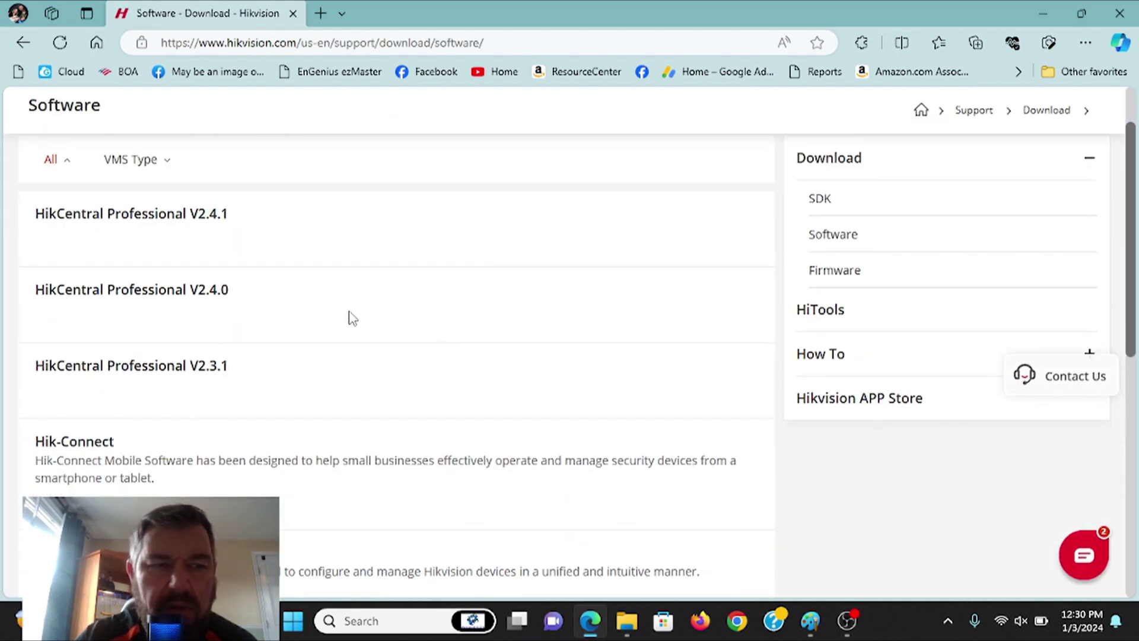
pyautogui.scroll(-4, 350, 317)
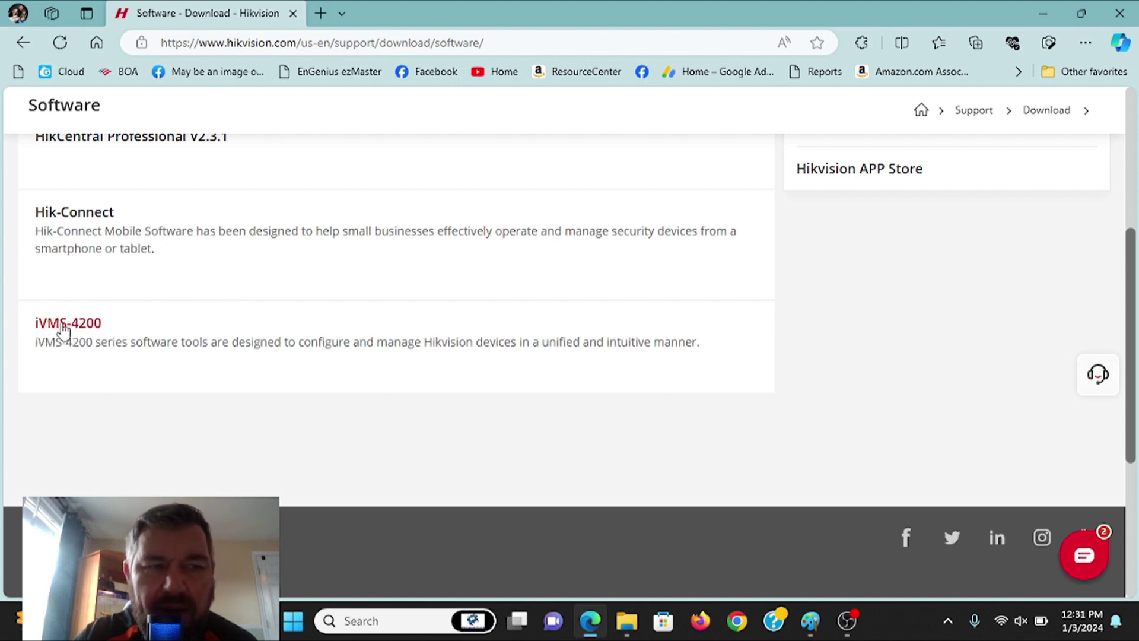
# - Open the iVMS-4200 page and review its Software download, Notice and Other downloads sections
pyautogui.click(85, 326)
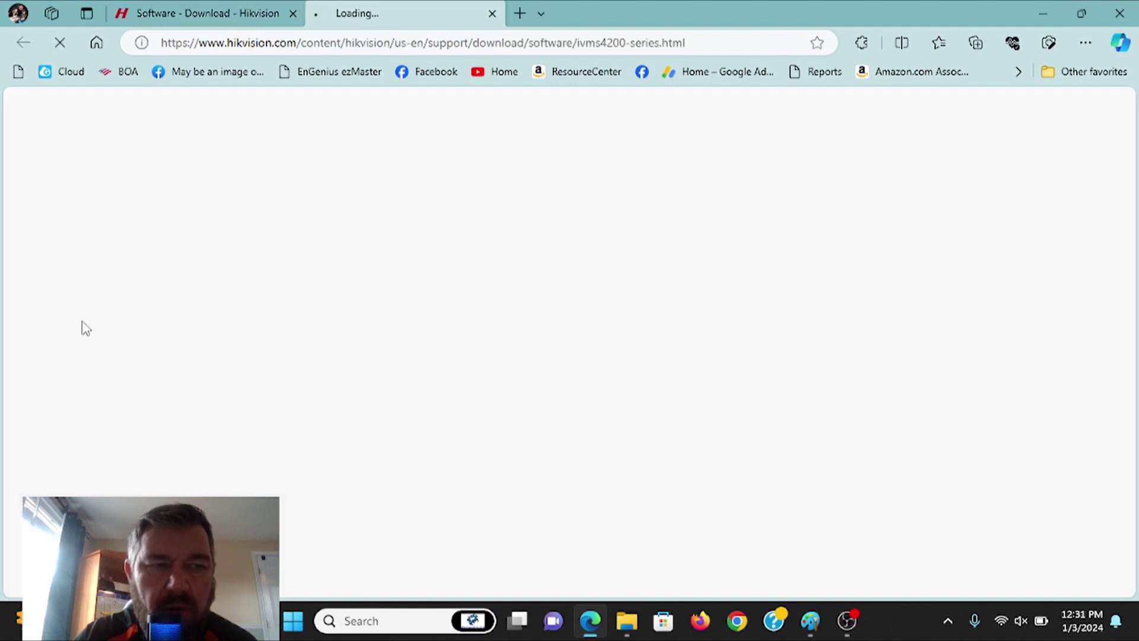
pyautogui.scroll(-7, 465, 356)
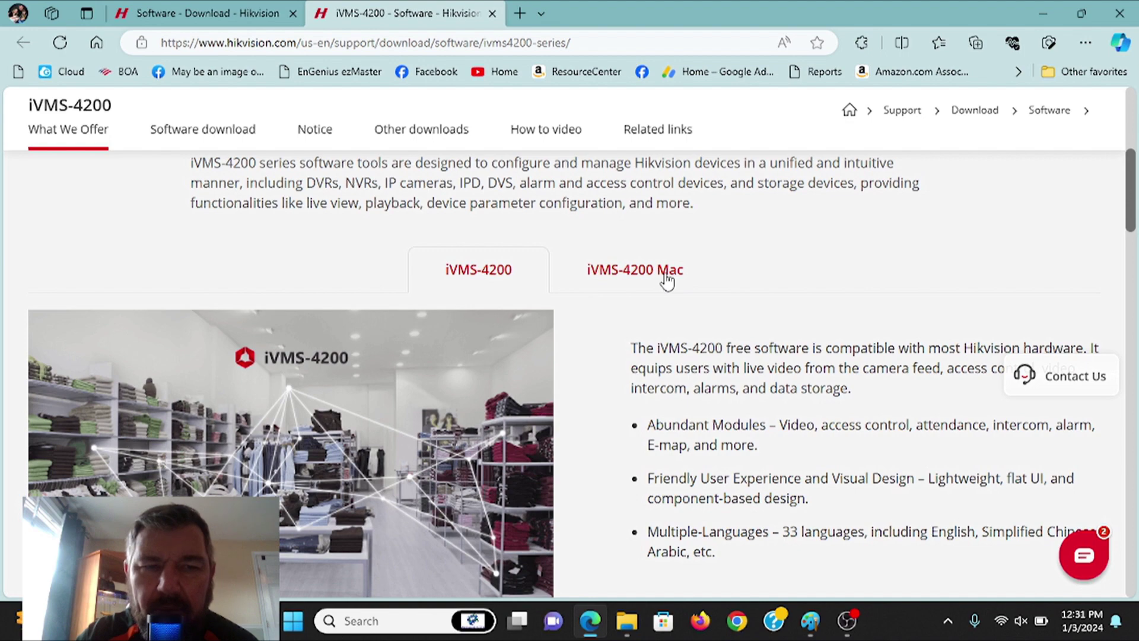
pyautogui.scroll(-8, 667, 279)
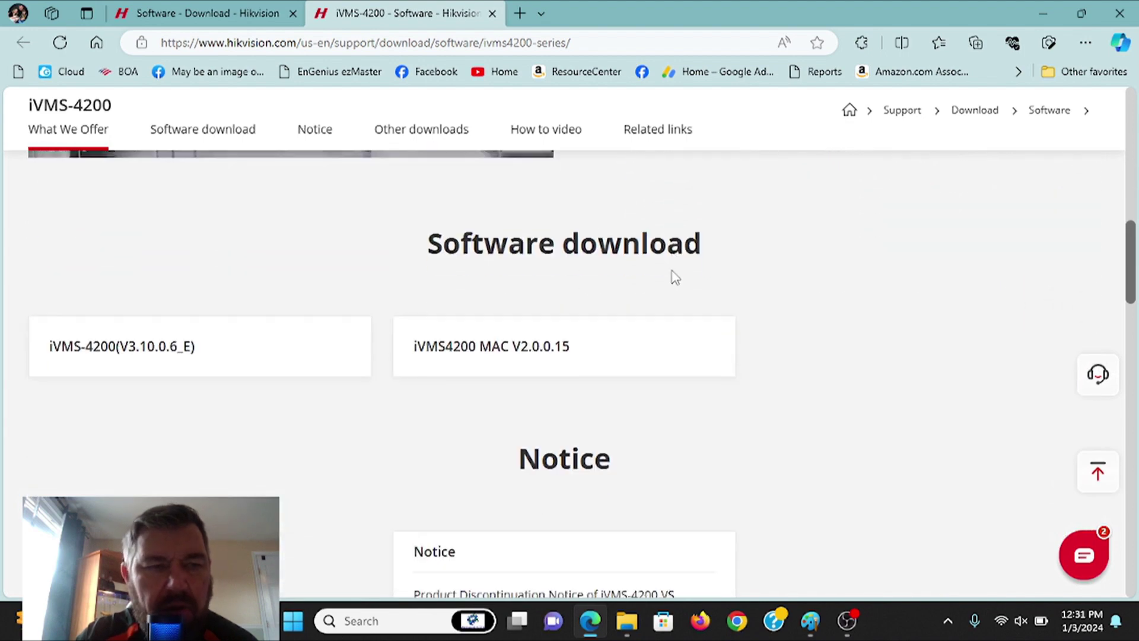
pyautogui.scroll(-6, 674, 277)
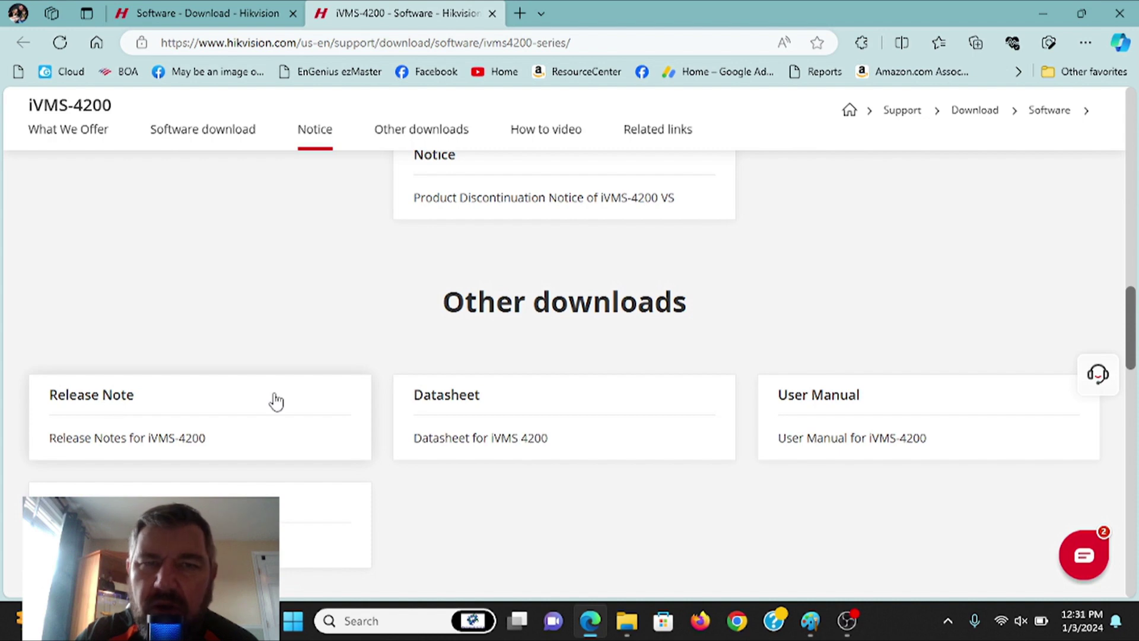
pyautogui.scroll(2, 258, 433)
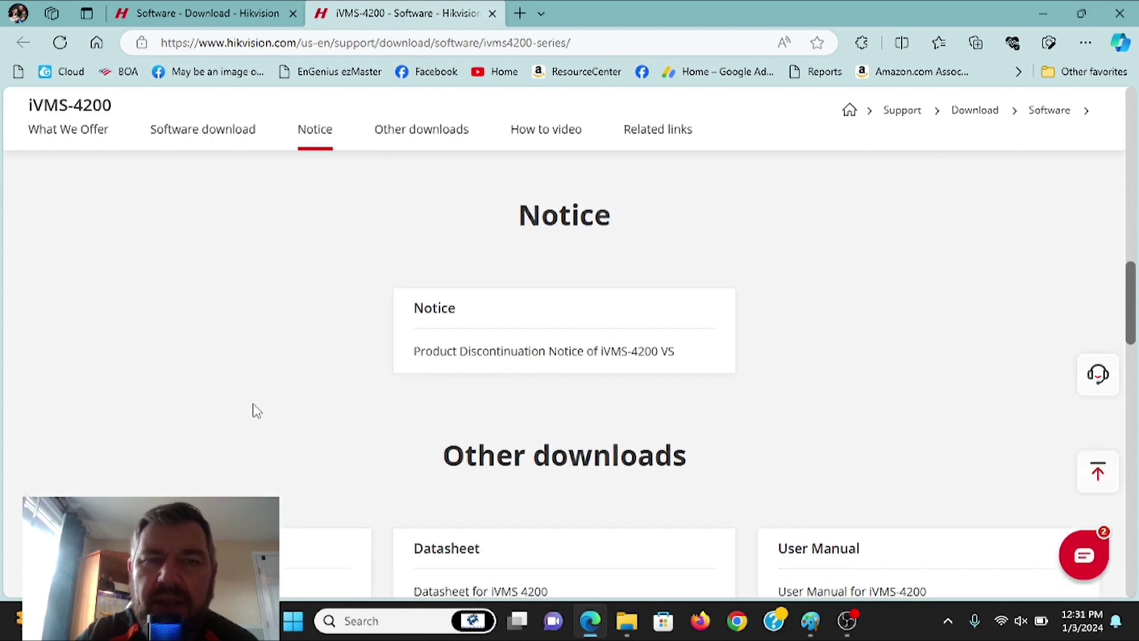
pyautogui.scroll(-2, 239, 414)
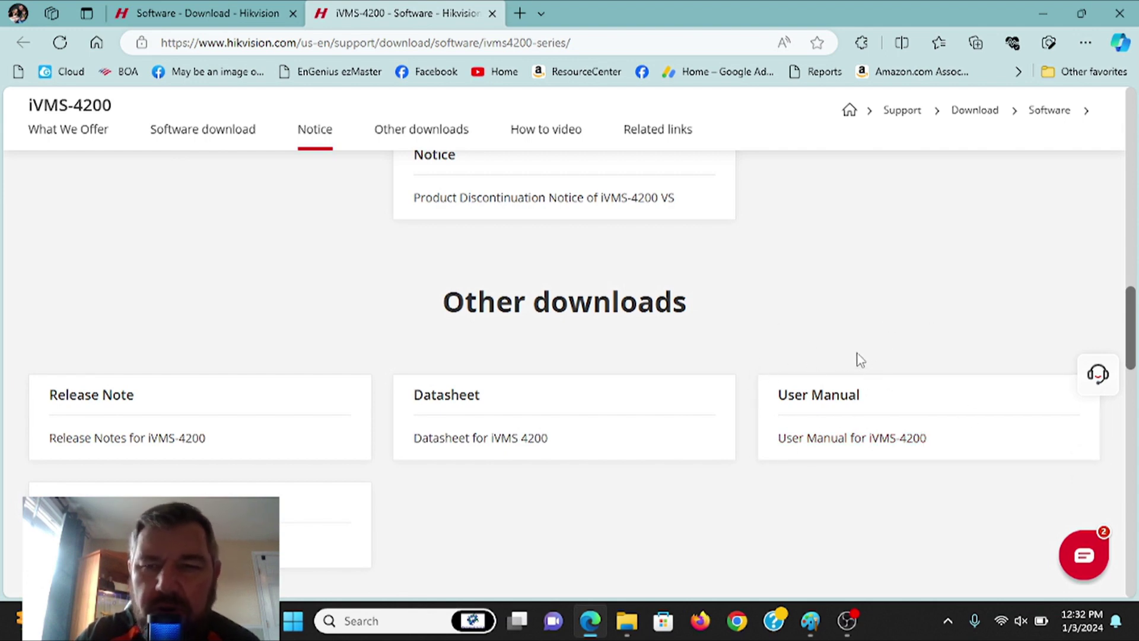
pyautogui.scroll(8, 746, 379)
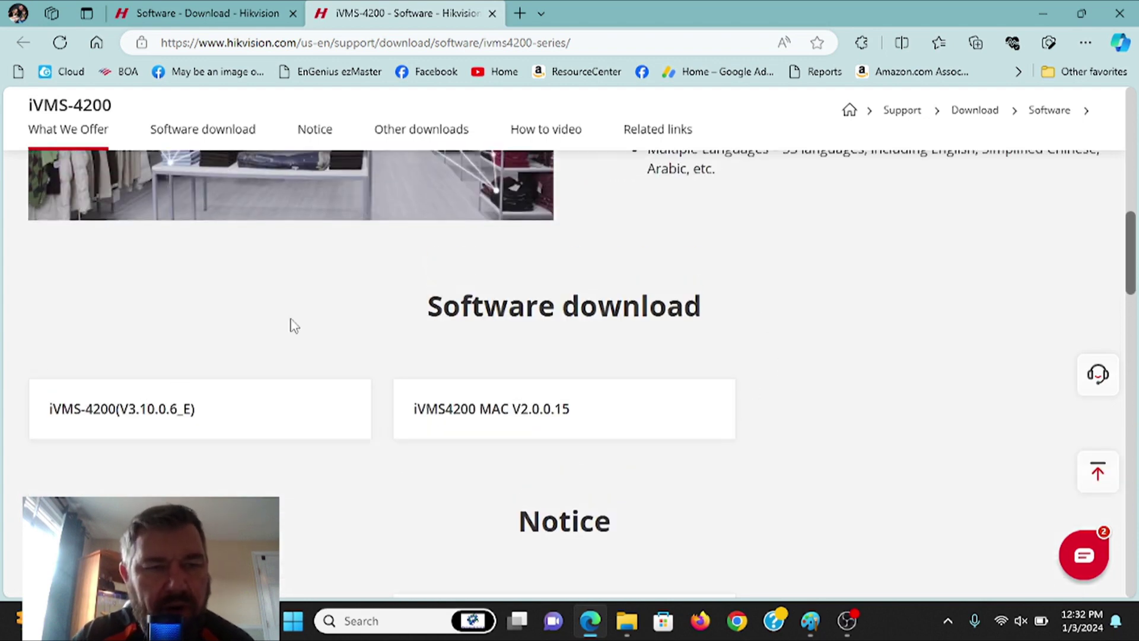
# - Download iVMS-4200(V3.10.0.6_E) after agreeing to the license, then run the installer
pyautogui.click(161, 414)
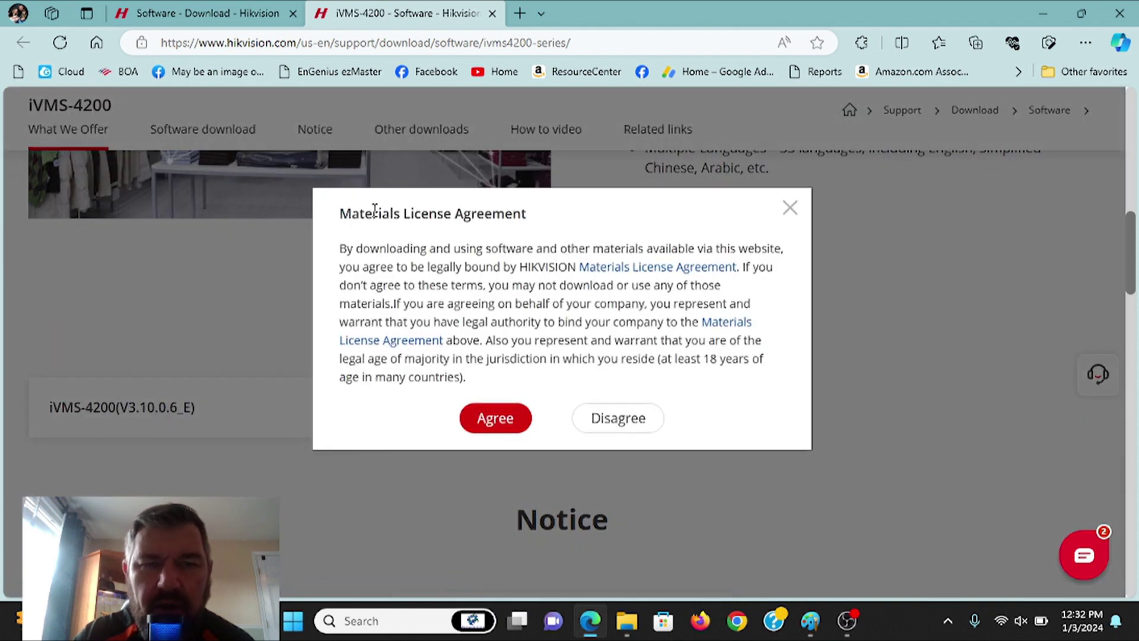
pyautogui.click(476, 420)
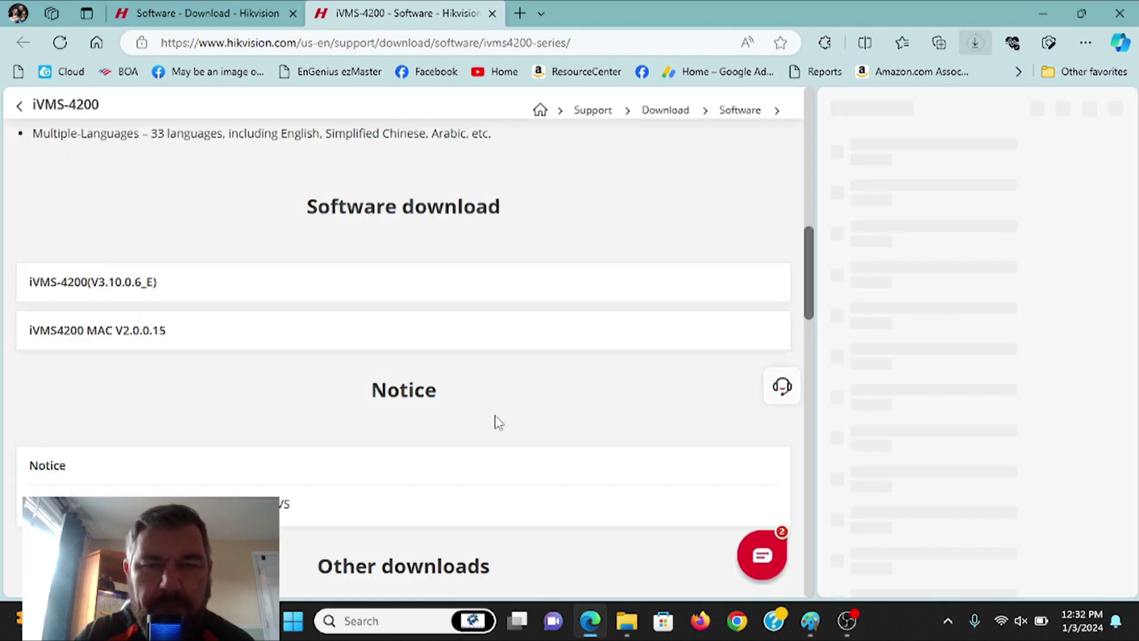
pyautogui.moveTo(845, 149)
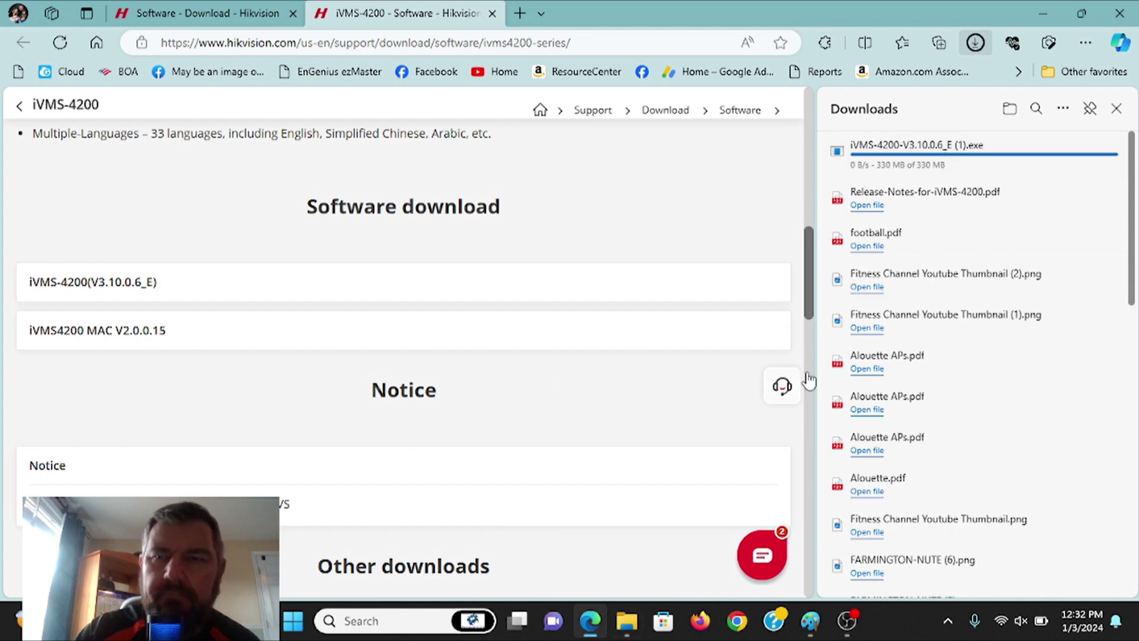
pyautogui.moveTo(996, 163)
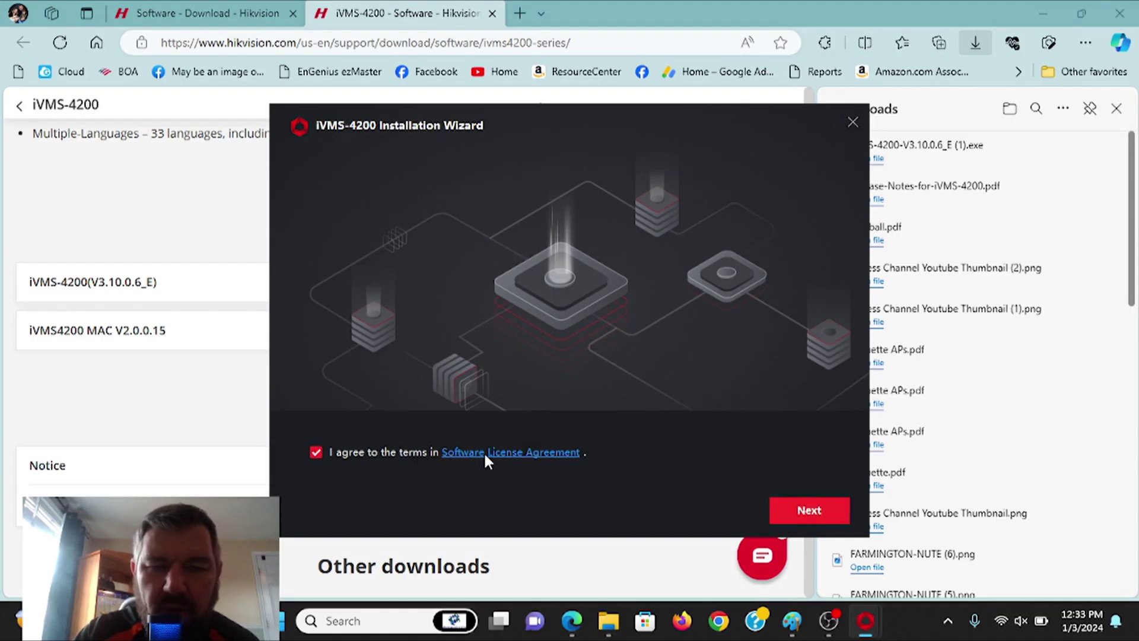
# - Accept the license, exclude Topology, Data Retrieval and Report, and E-map, then install
pyautogui.click(812, 511)
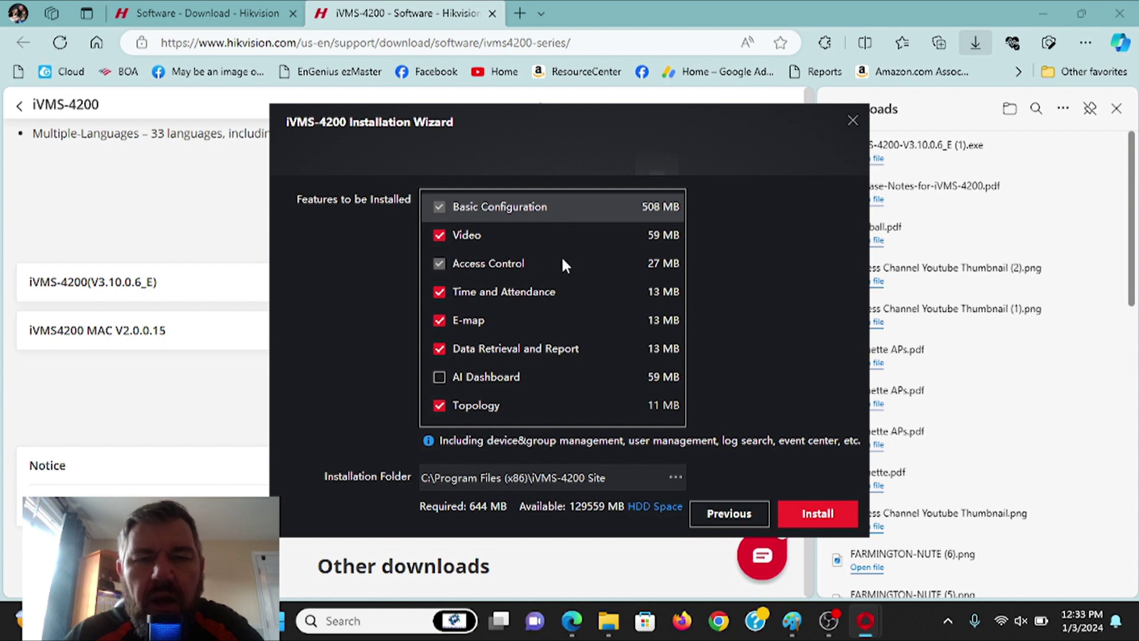
pyautogui.click(440, 406)
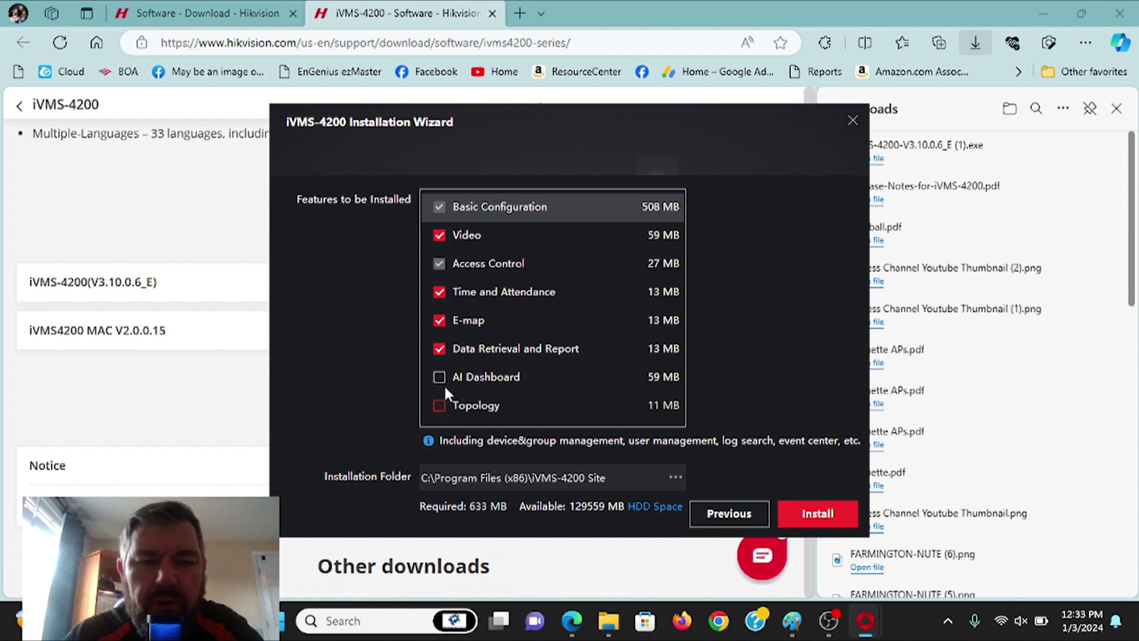
pyautogui.click(439, 349)
pyautogui.click(439, 320)
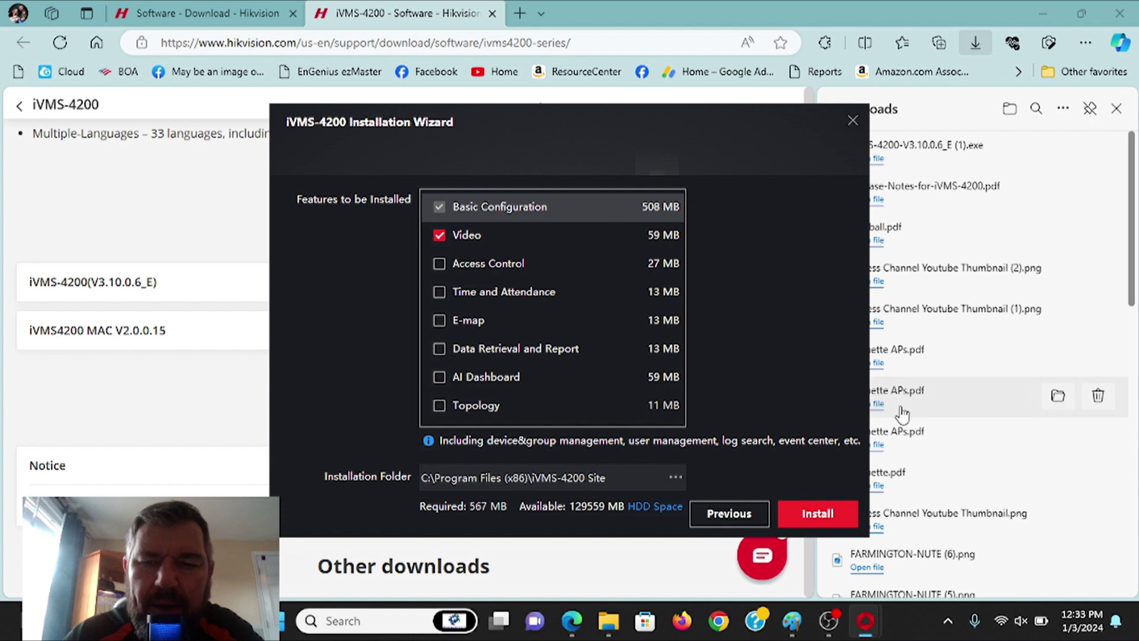
pyautogui.click(817, 514)
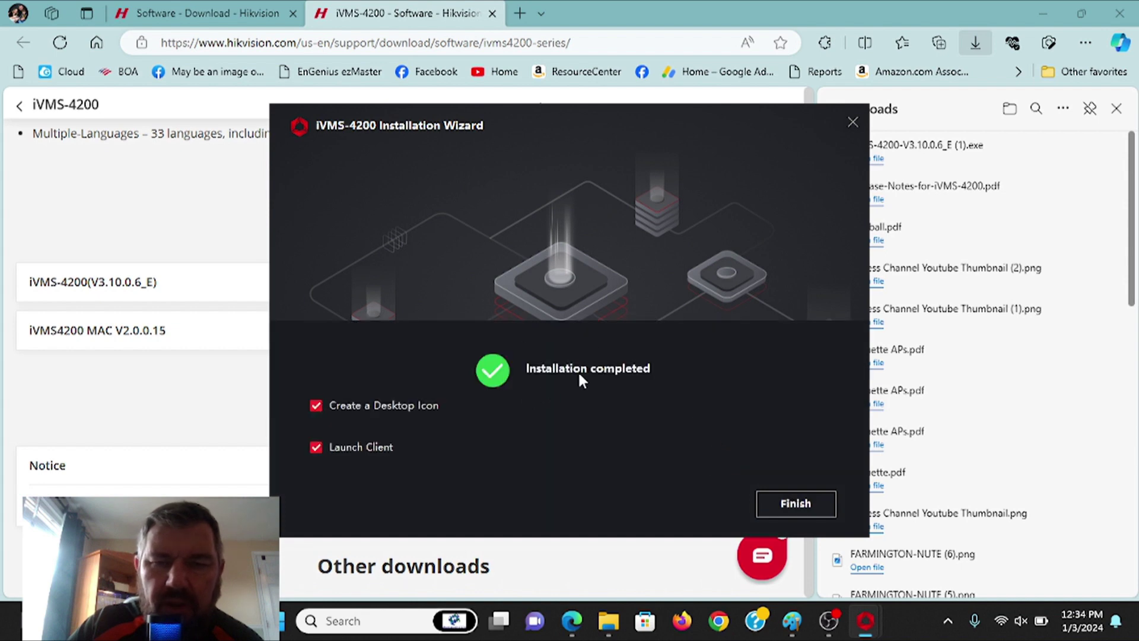
# - Finish setup with Launch Client ticked and enable upgrade detection
pyautogui.click(795, 507)
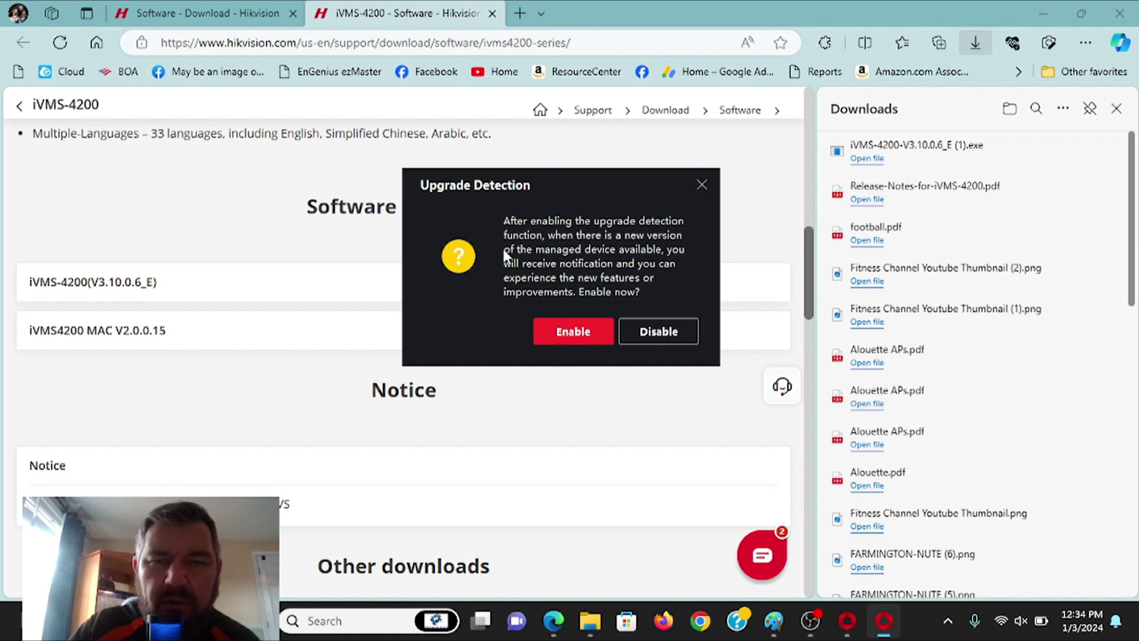
pyautogui.click(575, 334)
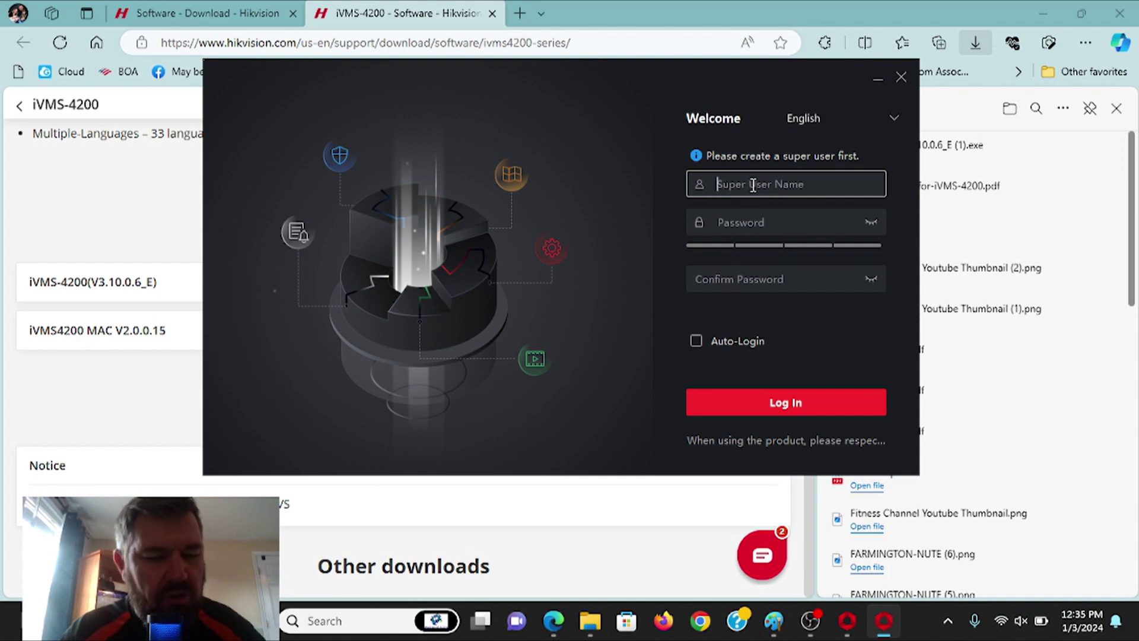
# - Create the super user with a user name, password and confirmation, with Auto-Login enabled
pyautogui.write('admin')
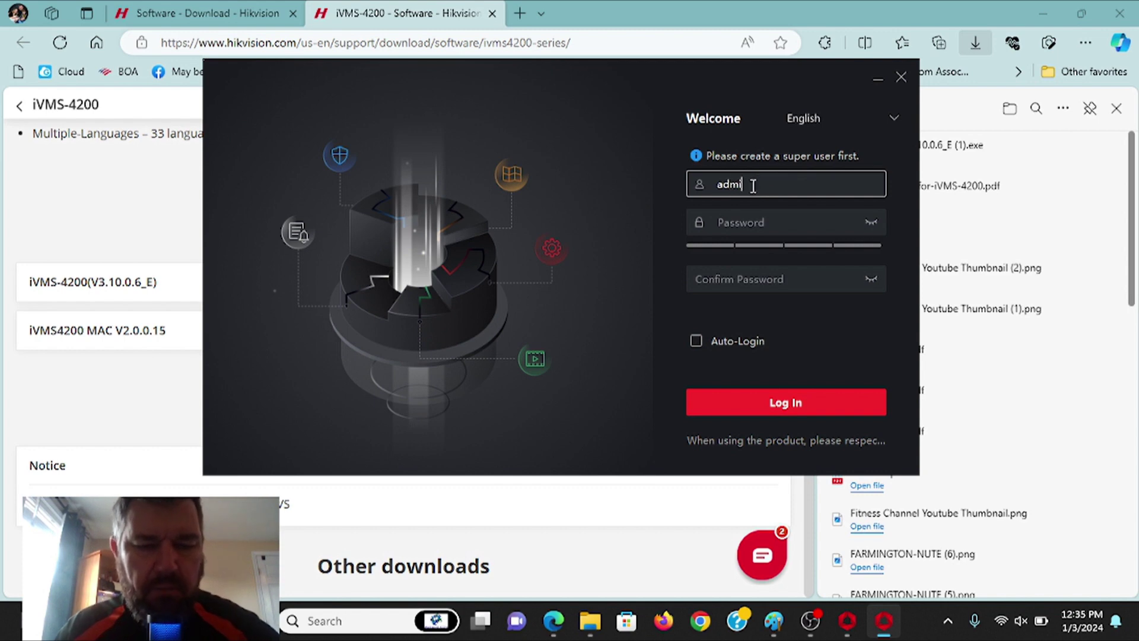
pyautogui.click(758, 221)
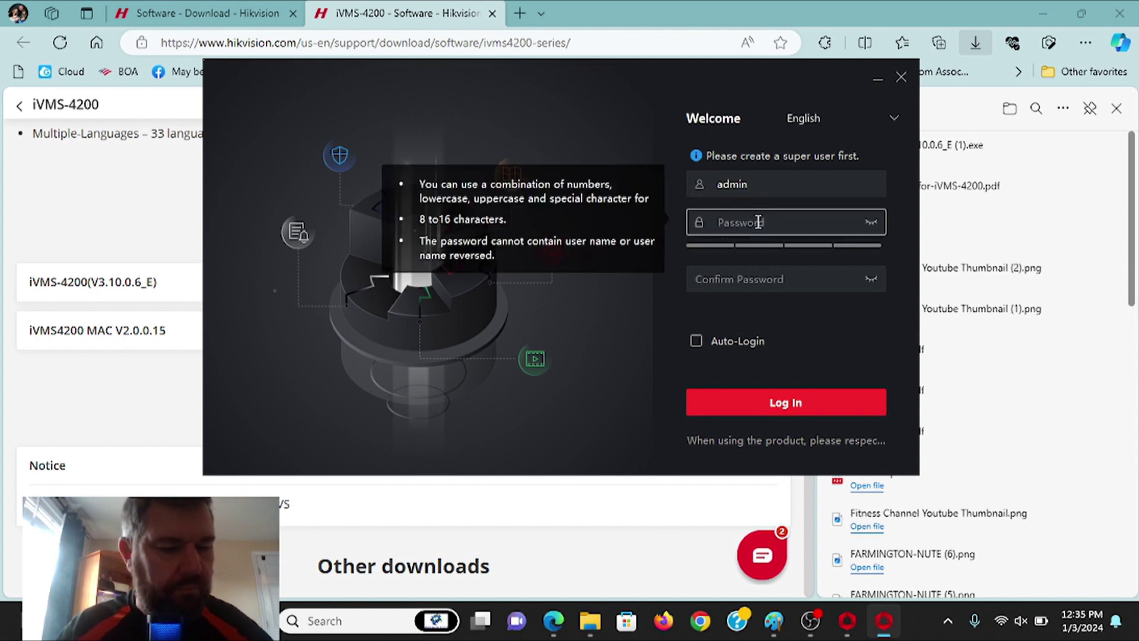
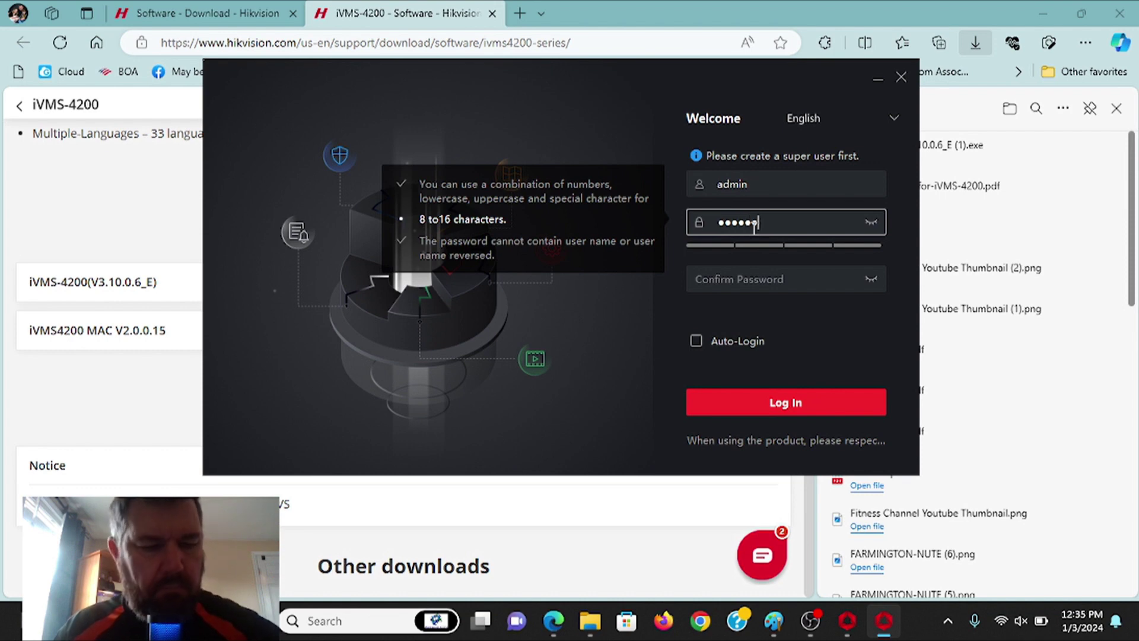
pyautogui.click(725, 274)
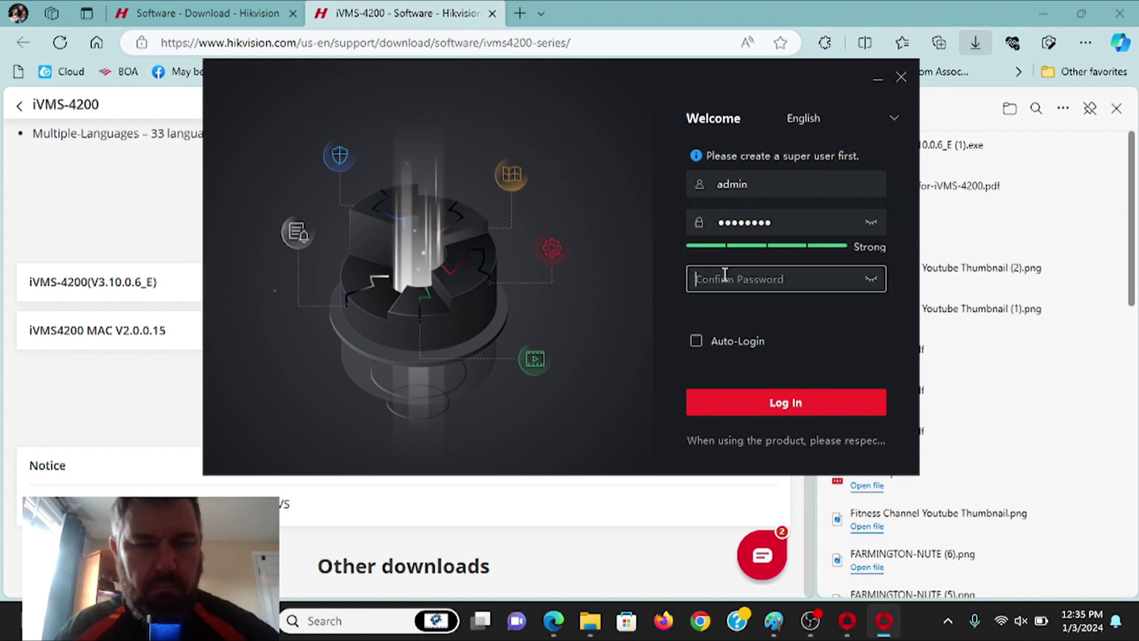
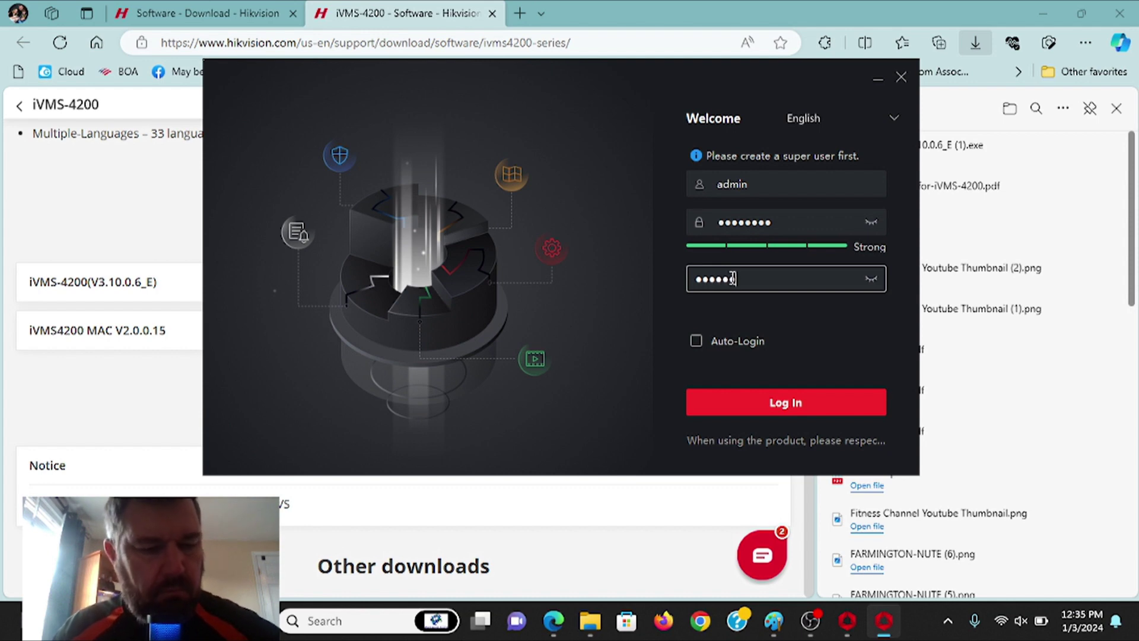
pyautogui.click(696, 341)
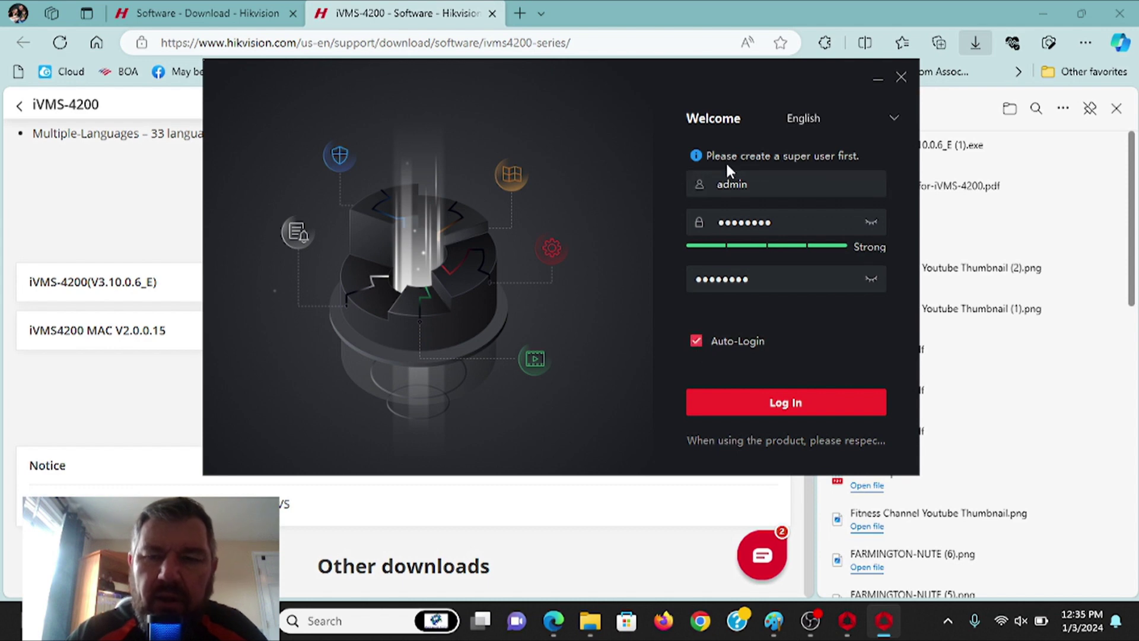
pyautogui.click(752, 402)
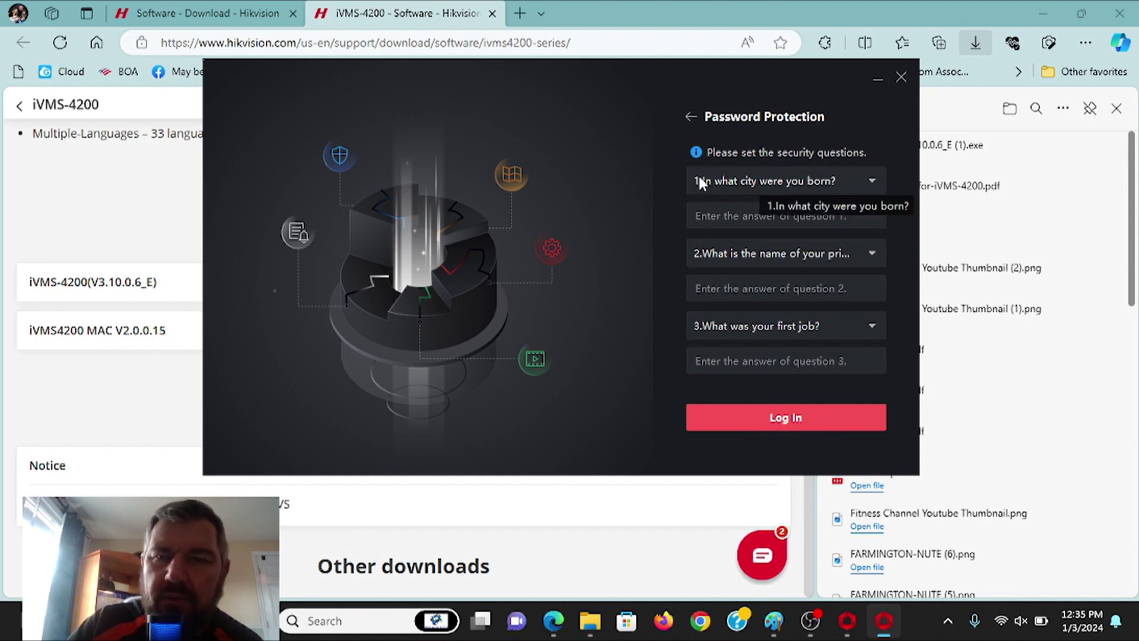
# - Answer the birth city, first job and first pet security questions, then log in
pyautogui.click(762, 213)
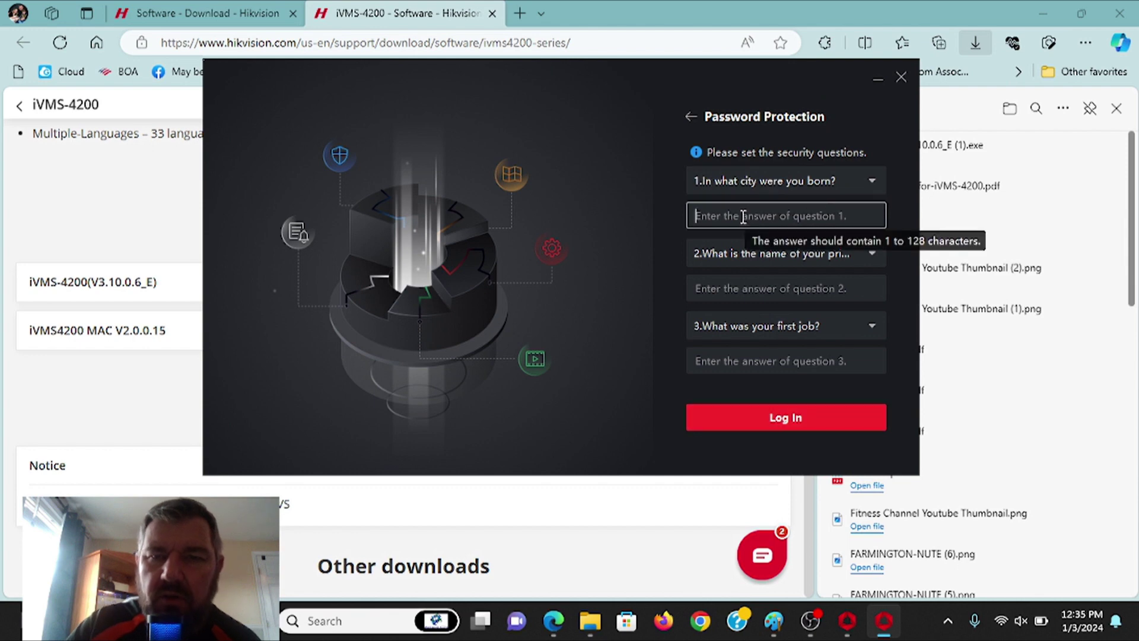
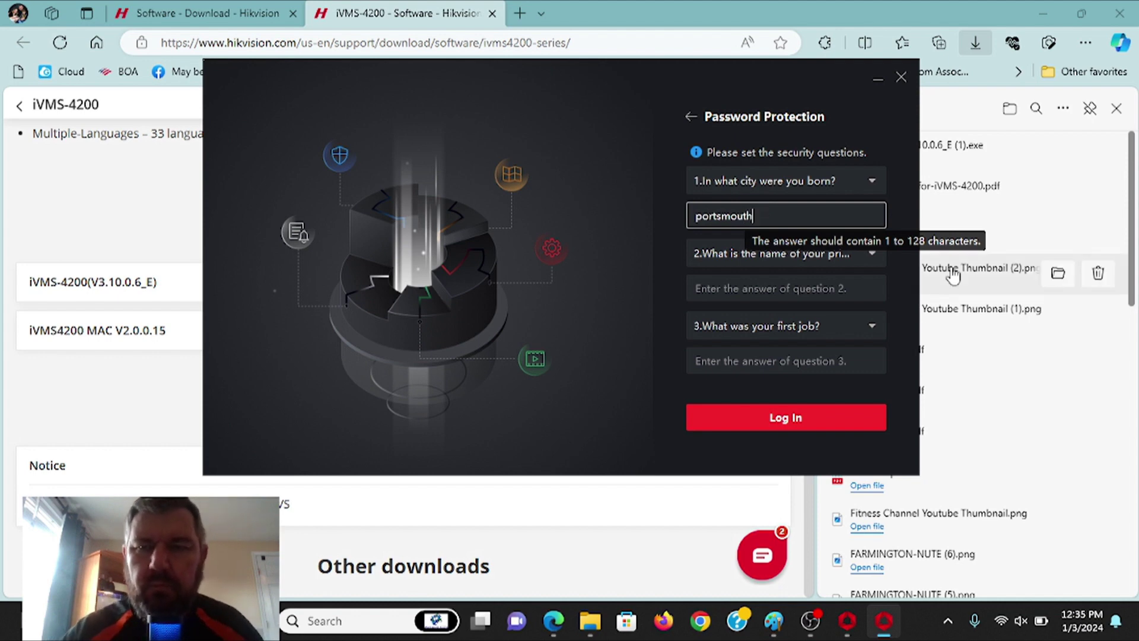
pyautogui.click(787, 255)
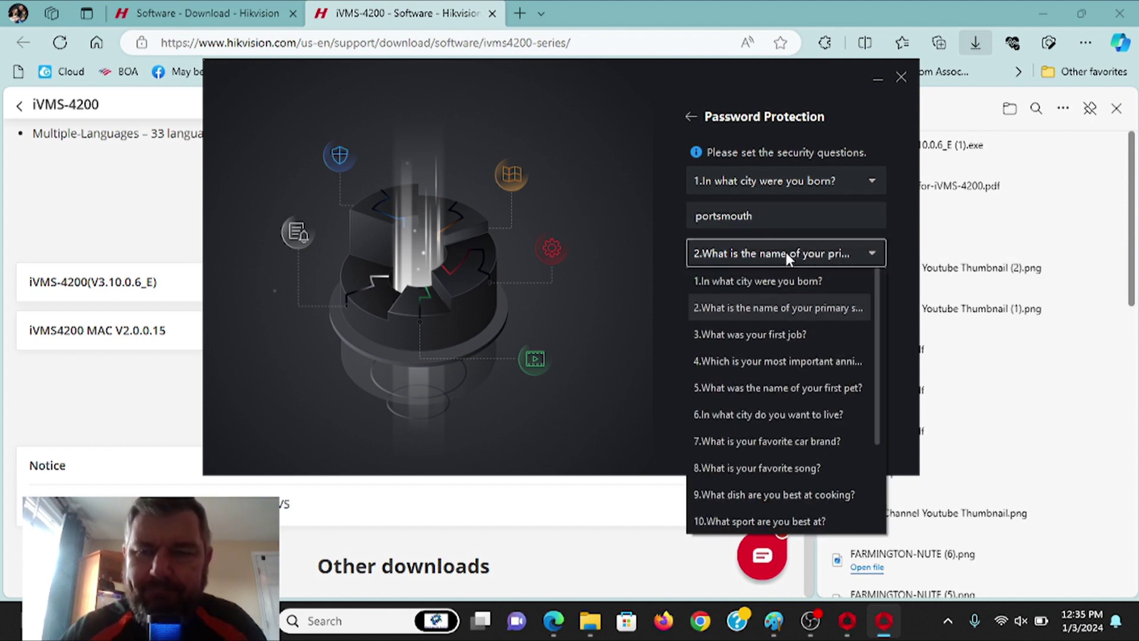
pyautogui.click(763, 338)
pyautogui.click(724, 288)
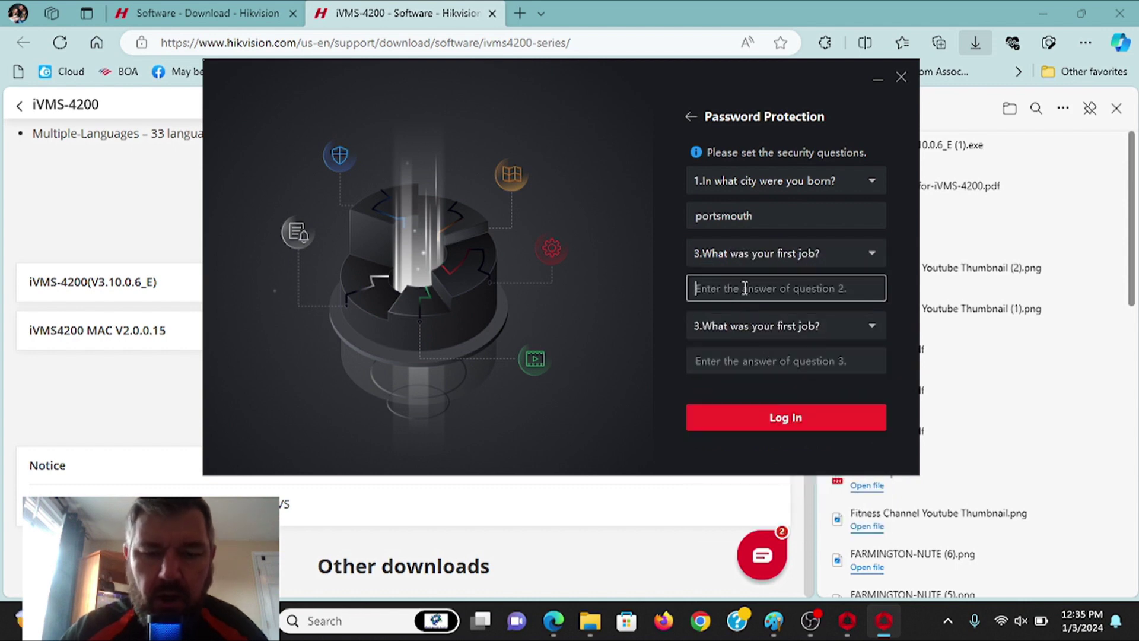
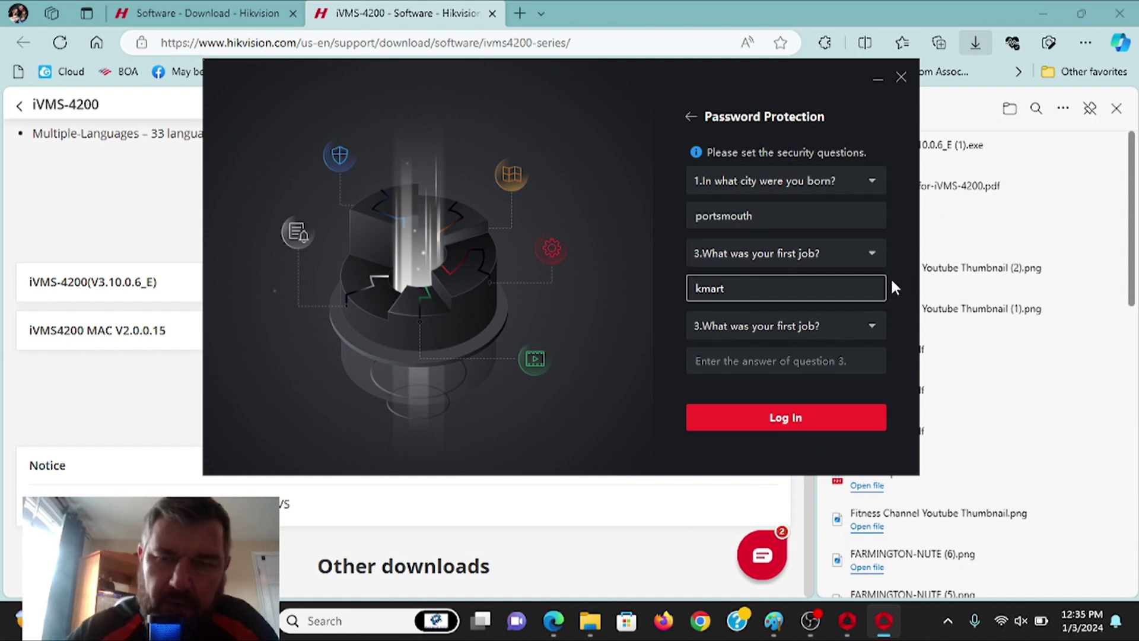
pyautogui.click(773, 327)
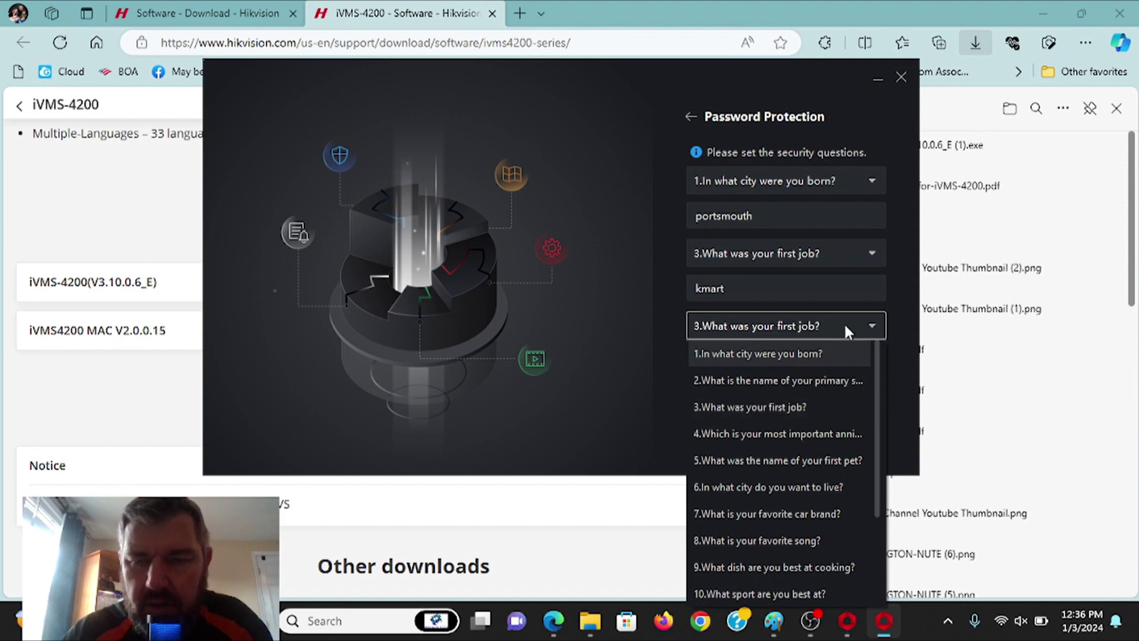
pyautogui.click(802, 462)
pyautogui.click(742, 353)
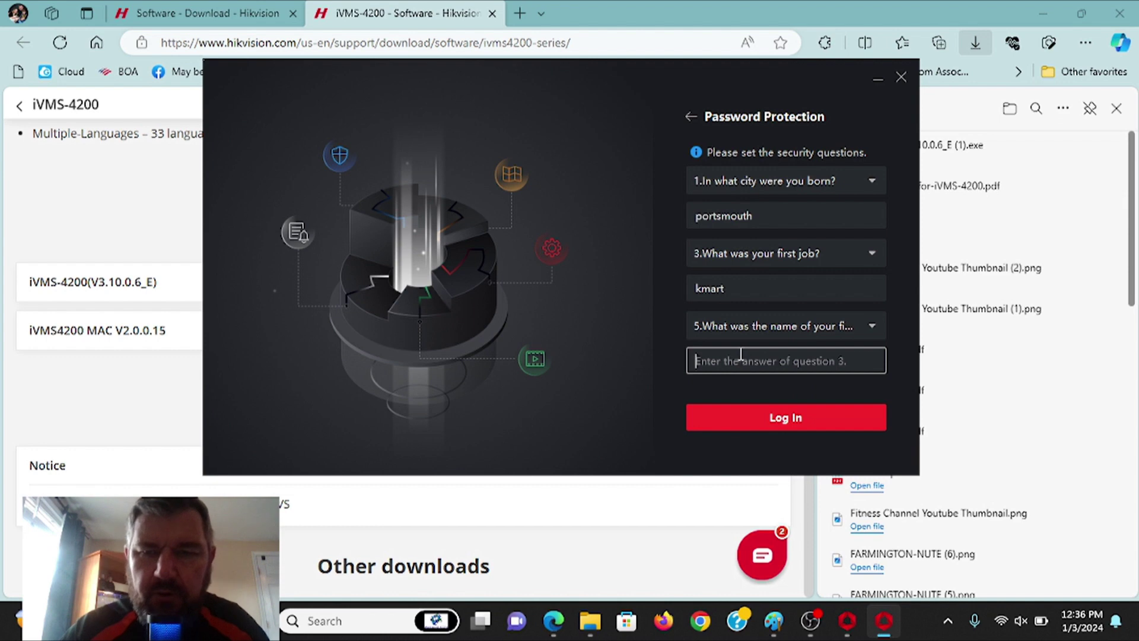
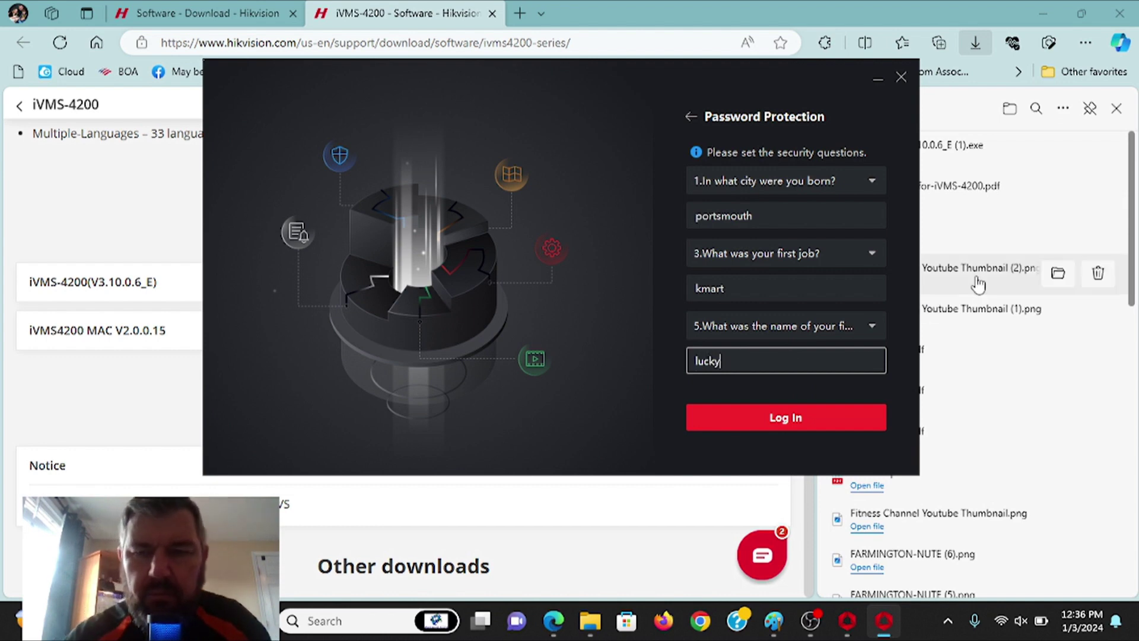
pyautogui.click(772, 425)
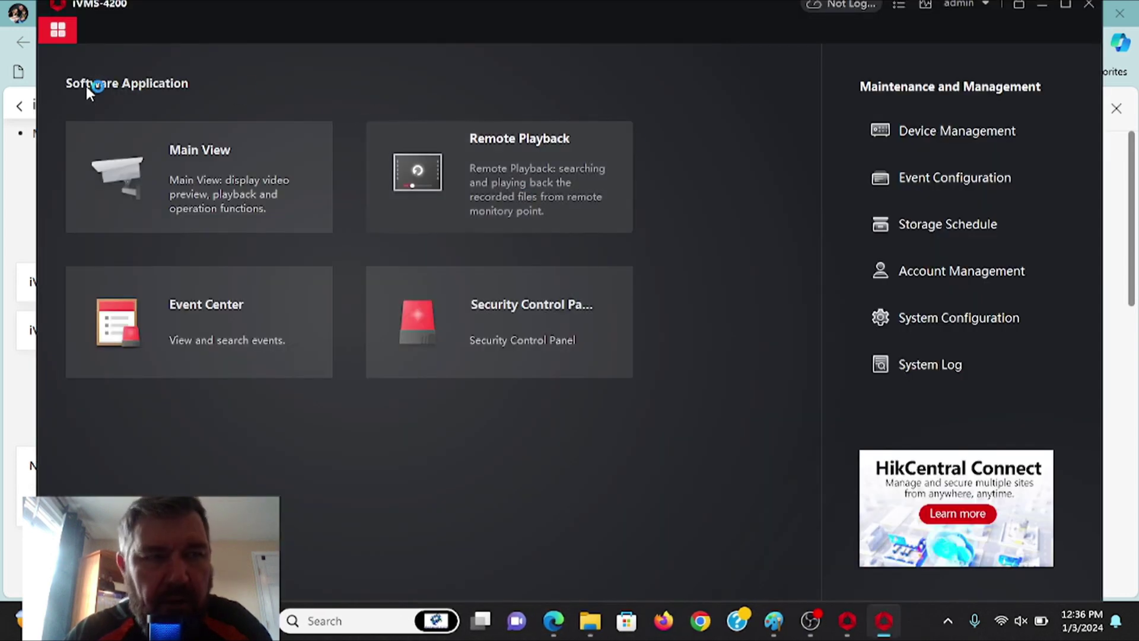
# - Maximize the iVMS-4200 window
pyautogui.click(1065, 5)
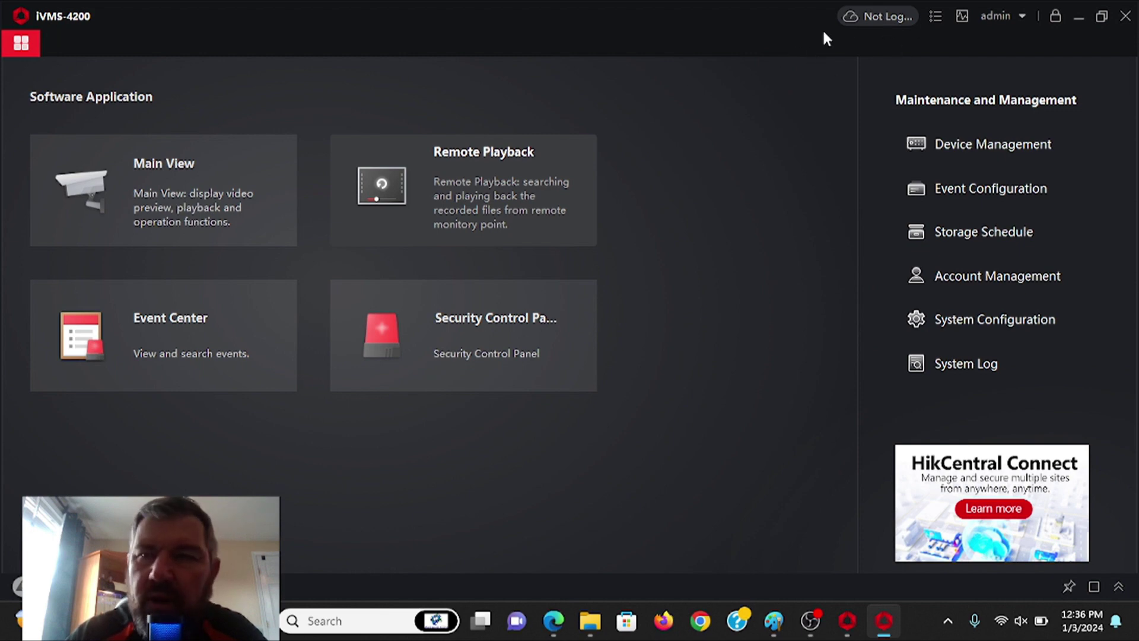
# - Begin the Hik-Connect sign-in with region USA and enter the account credentials
pyautogui.click(876, 16)
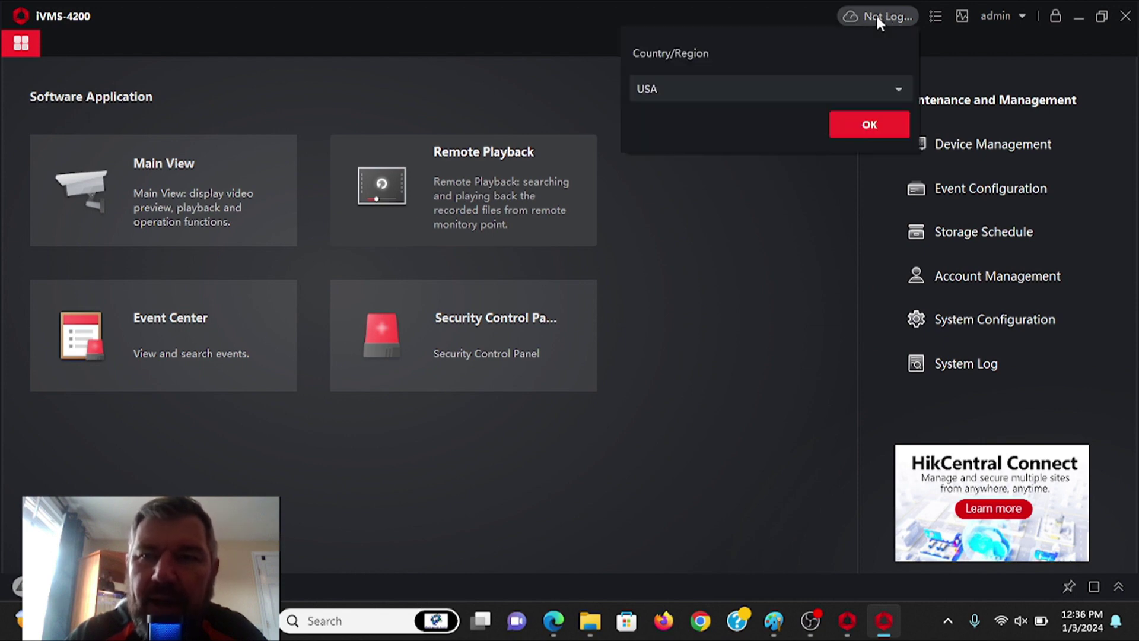
pyautogui.click(871, 125)
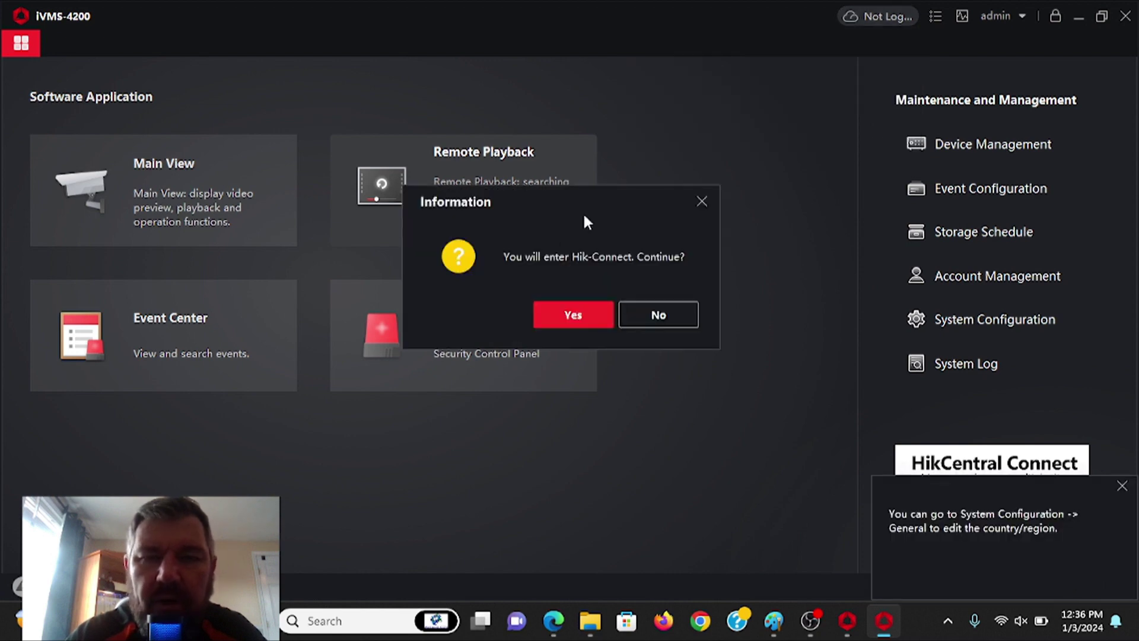
pyautogui.click(565, 320)
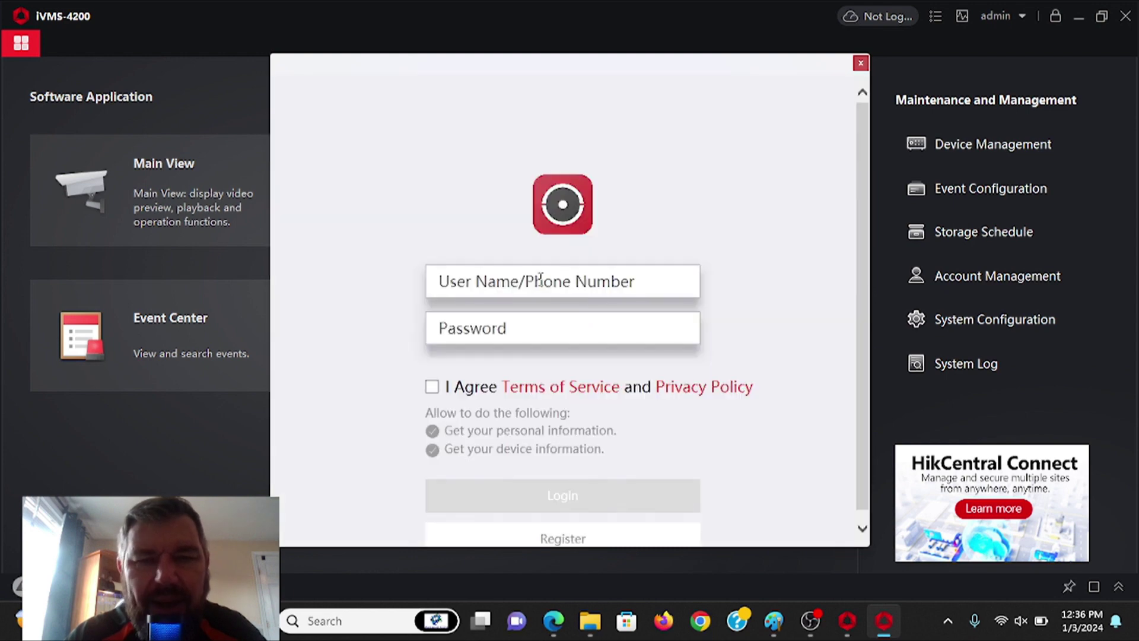
pyautogui.click(540, 280)
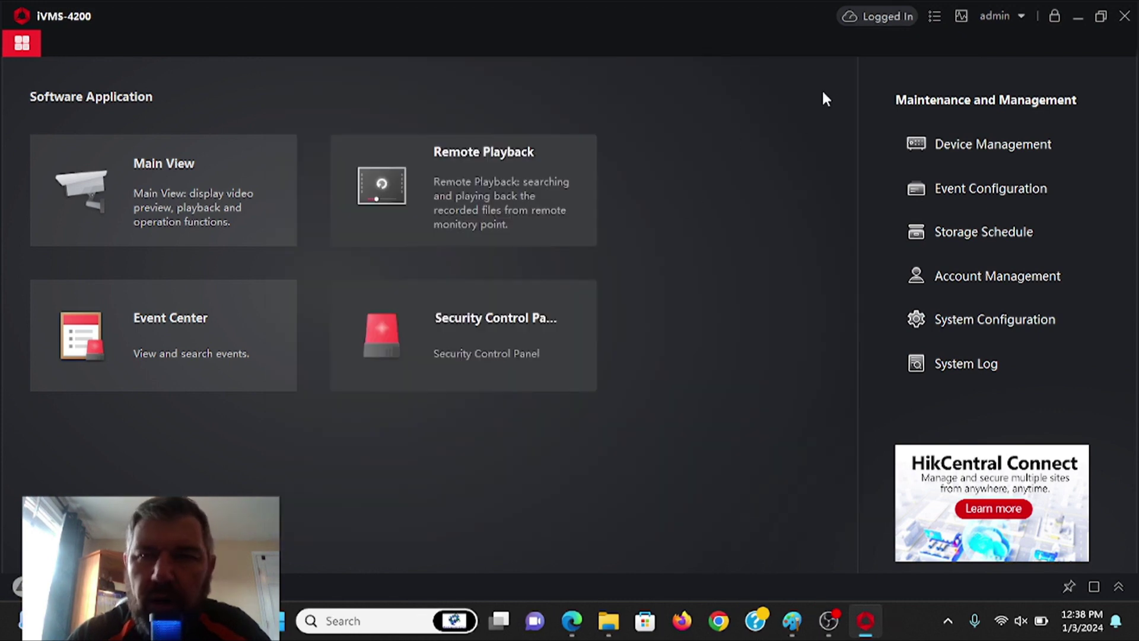
# - Check the signed-in cloud account details, then go to Main View
pyautogui.click(886, 16)
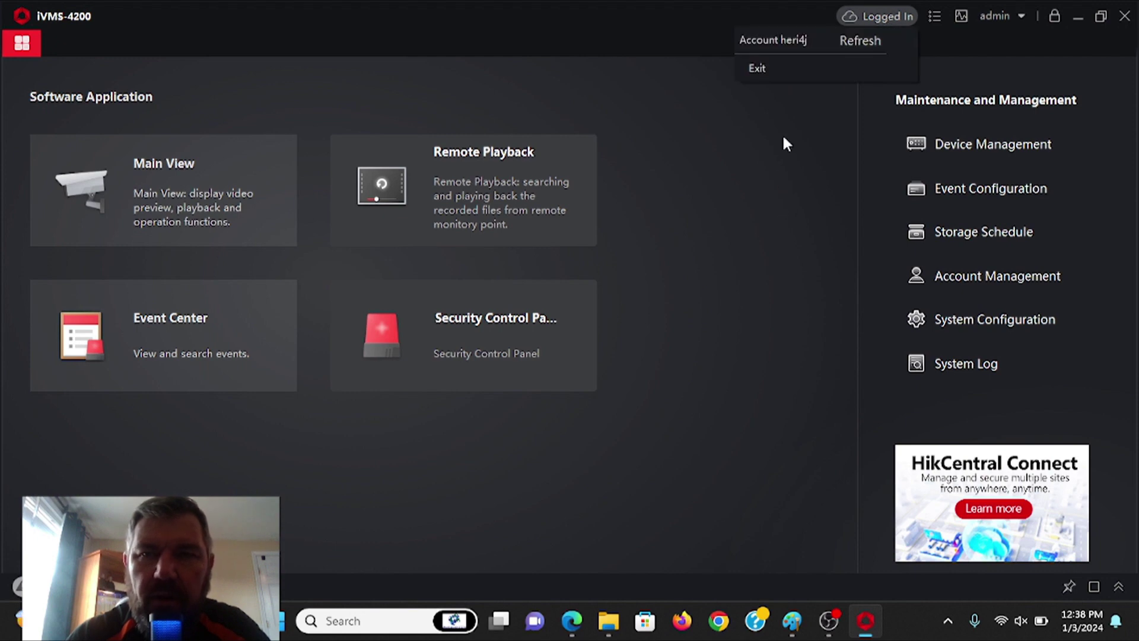
pyautogui.click(758, 164)
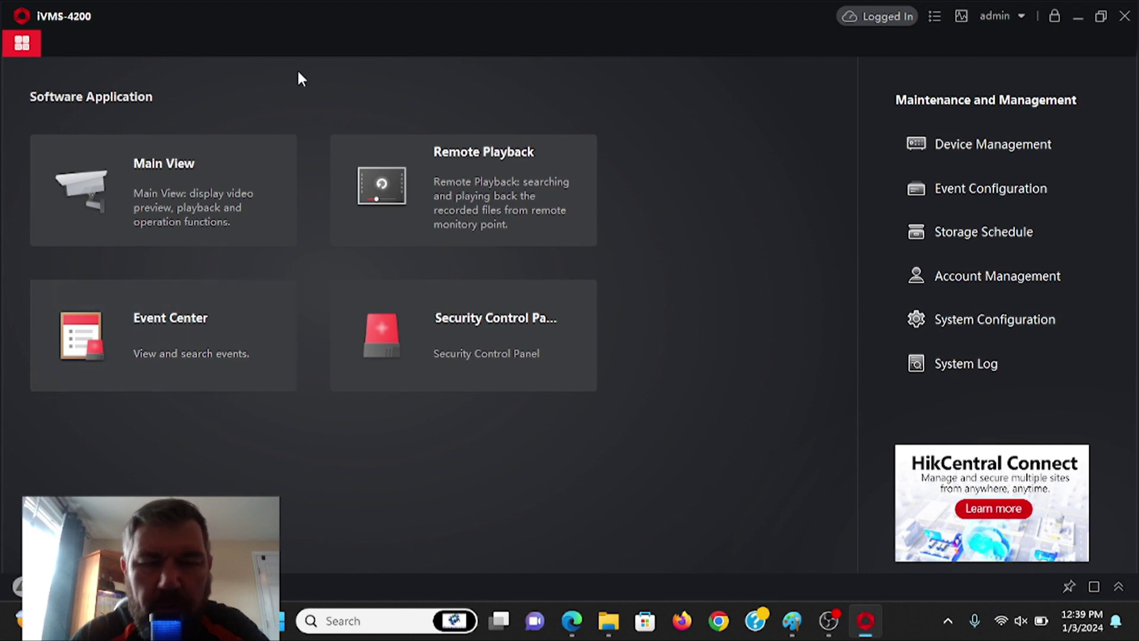
pyautogui.click(166, 179)
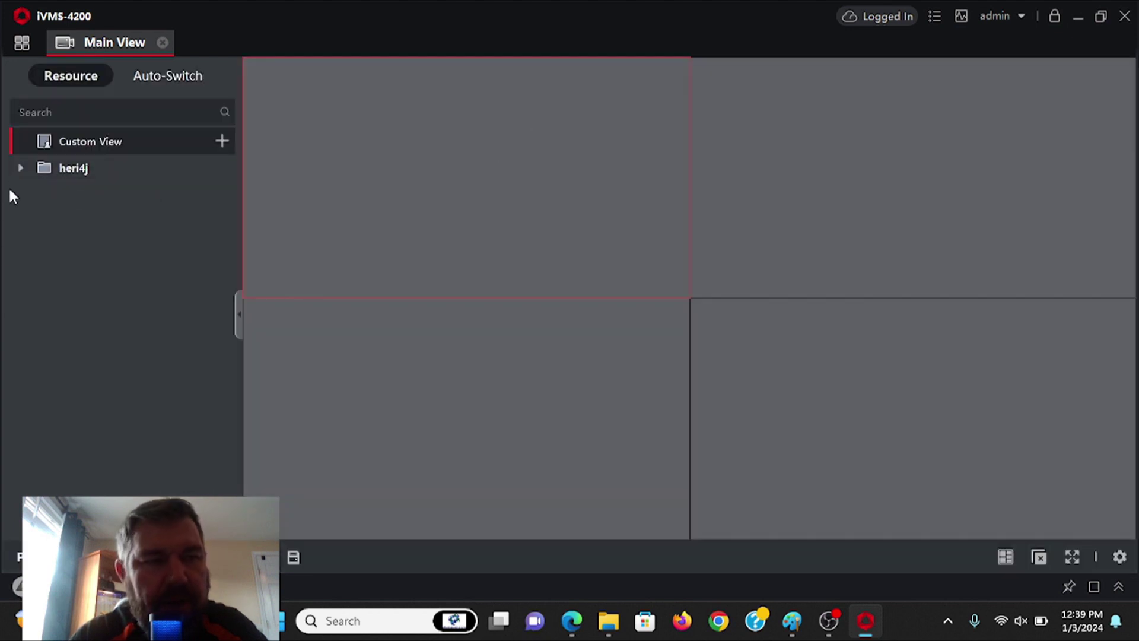
# - Expand the cloud camera group to show White Sands and Marina Service, then open its rename field
pyautogui.click(19, 166)
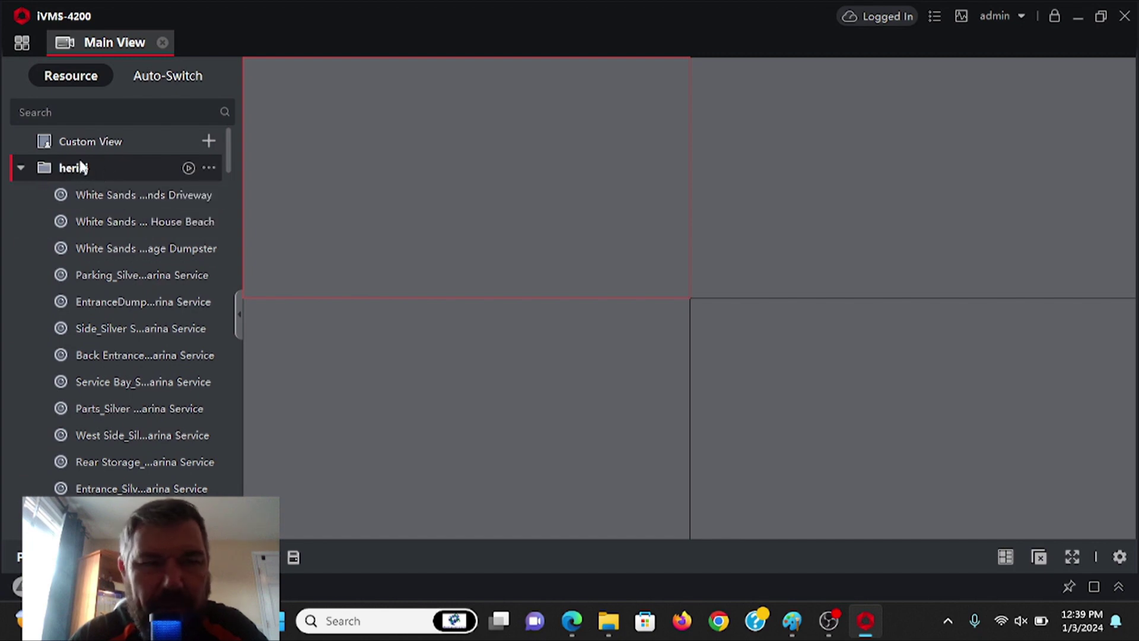
pyautogui.click(207, 169)
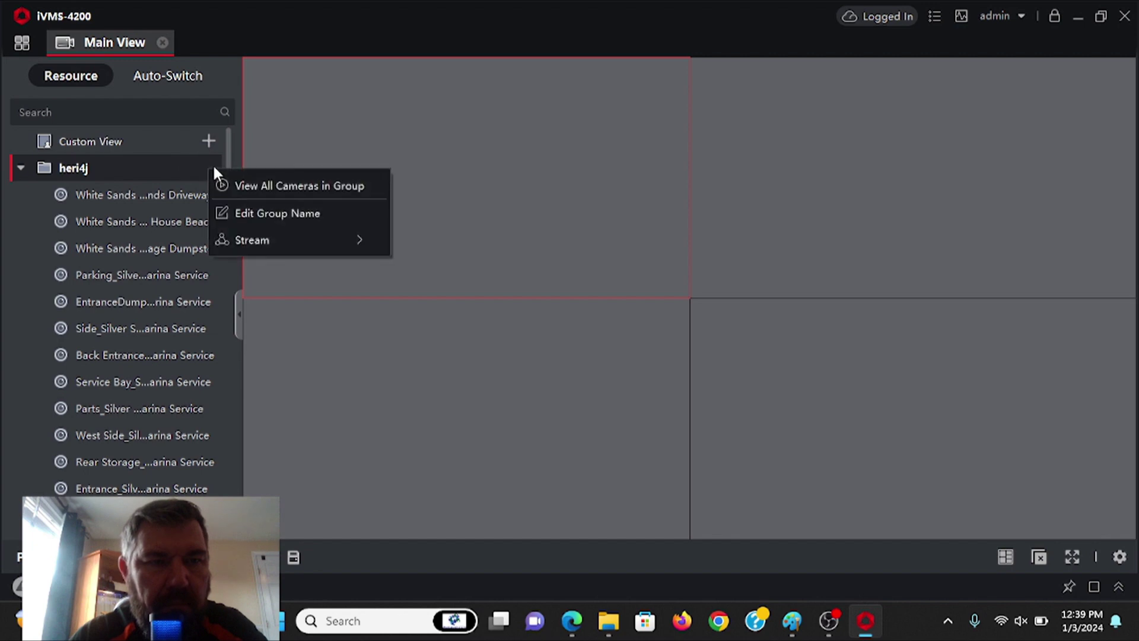
pyautogui.click(261, 213)
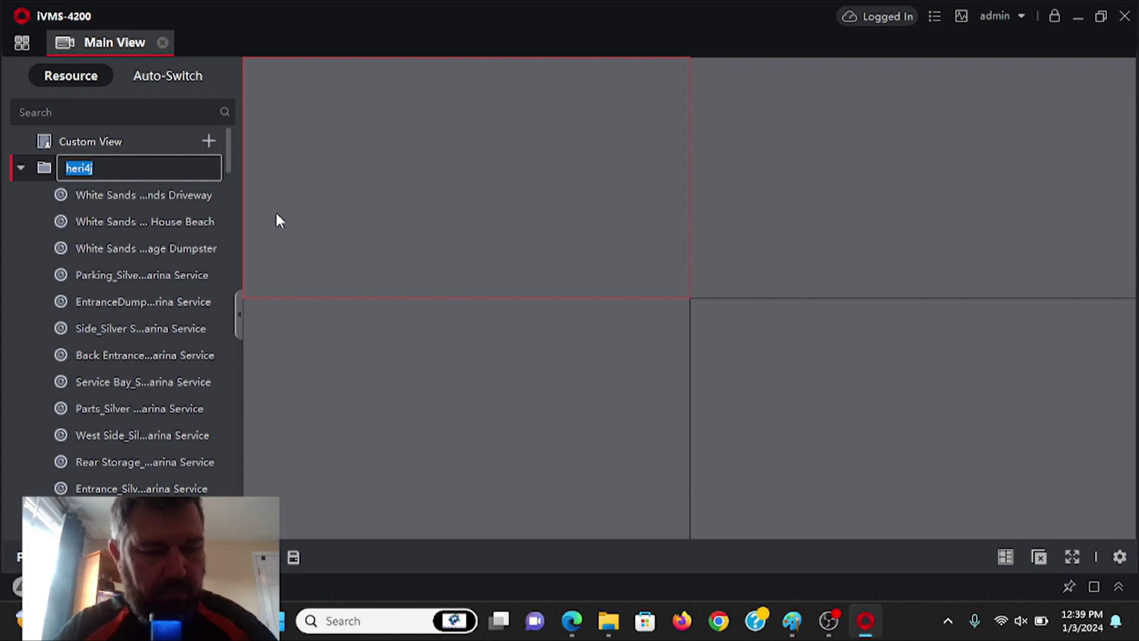
# - Enter 'White Sands' as the camera group's new name and confirm it
pyautogui.write('Wh')
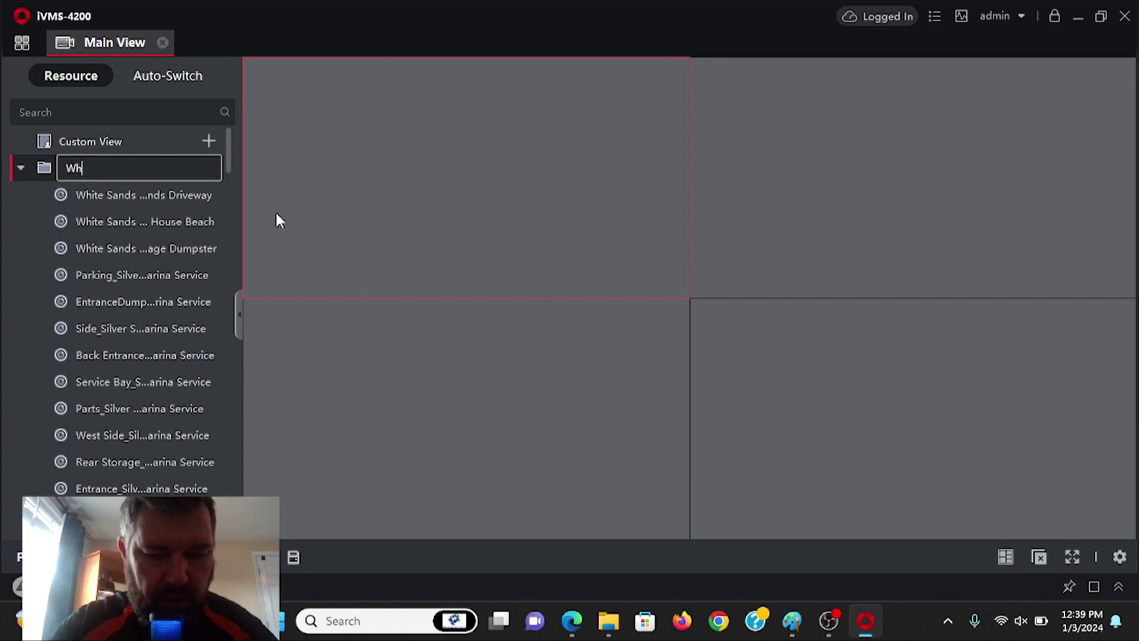
pyautogui.write('ite ')
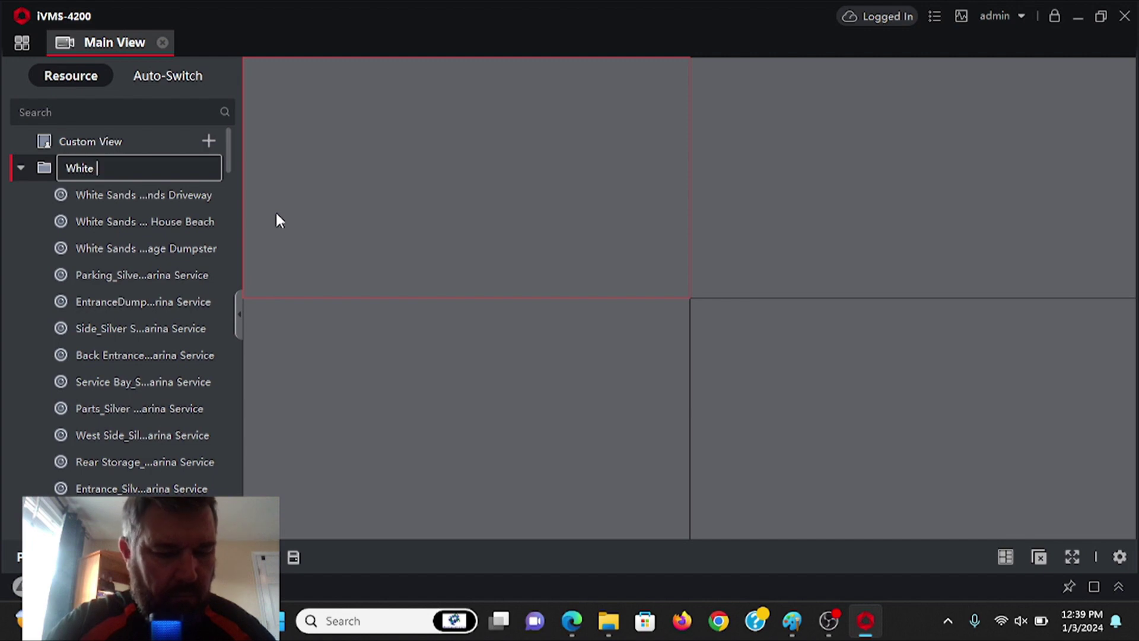
pyautogui.write('Sands')
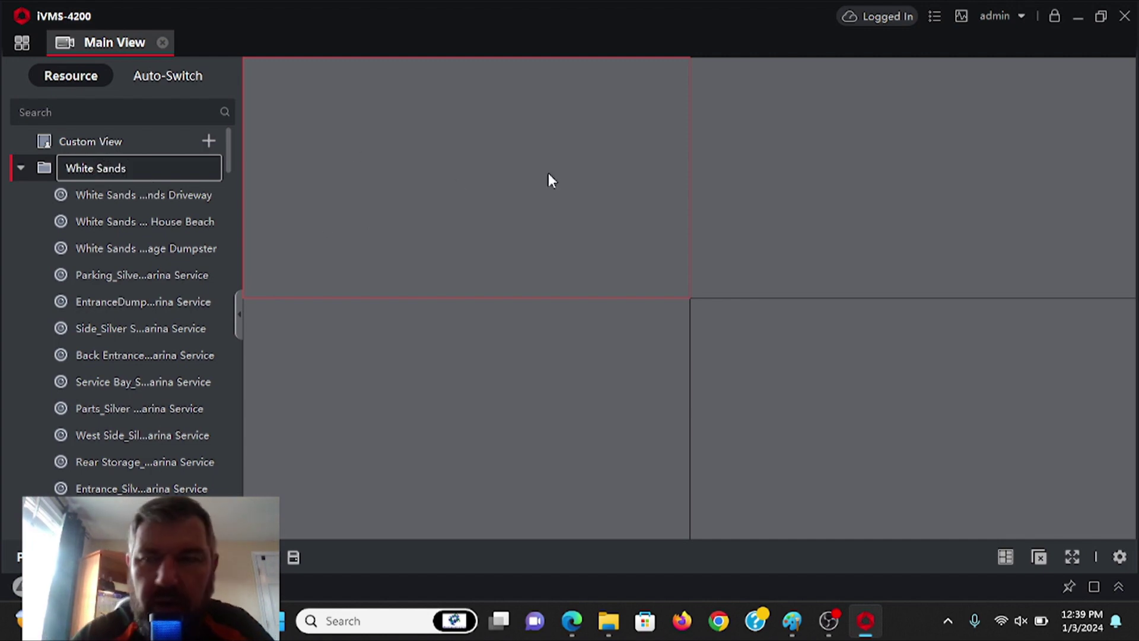
pyautogui.press('Return')
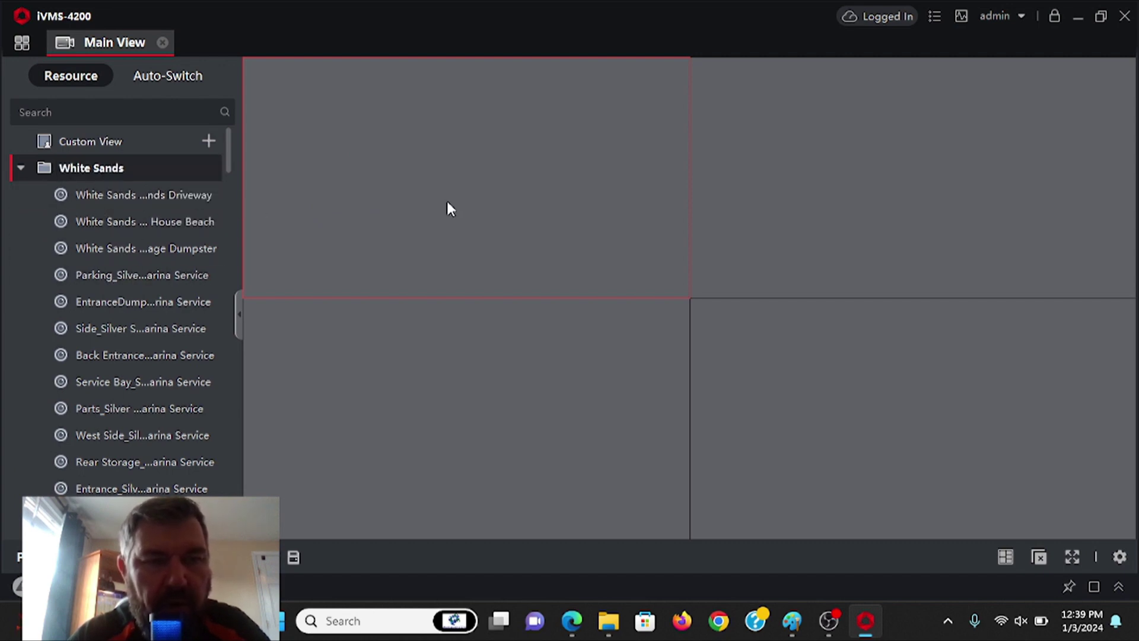
# - Open White Sands Driveway live in the first tile, re-entering the stream key after it is rejected
pyautogui.click(117, 200)
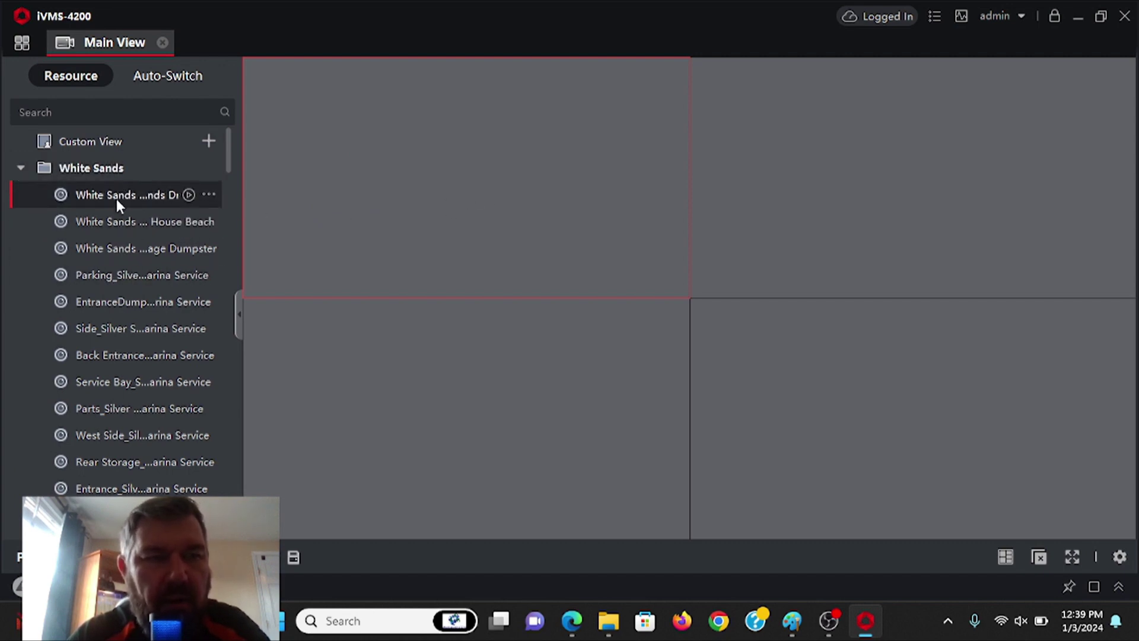
pyautogui.doubleClick(116, 198)
pyautogui.click(446, 182)
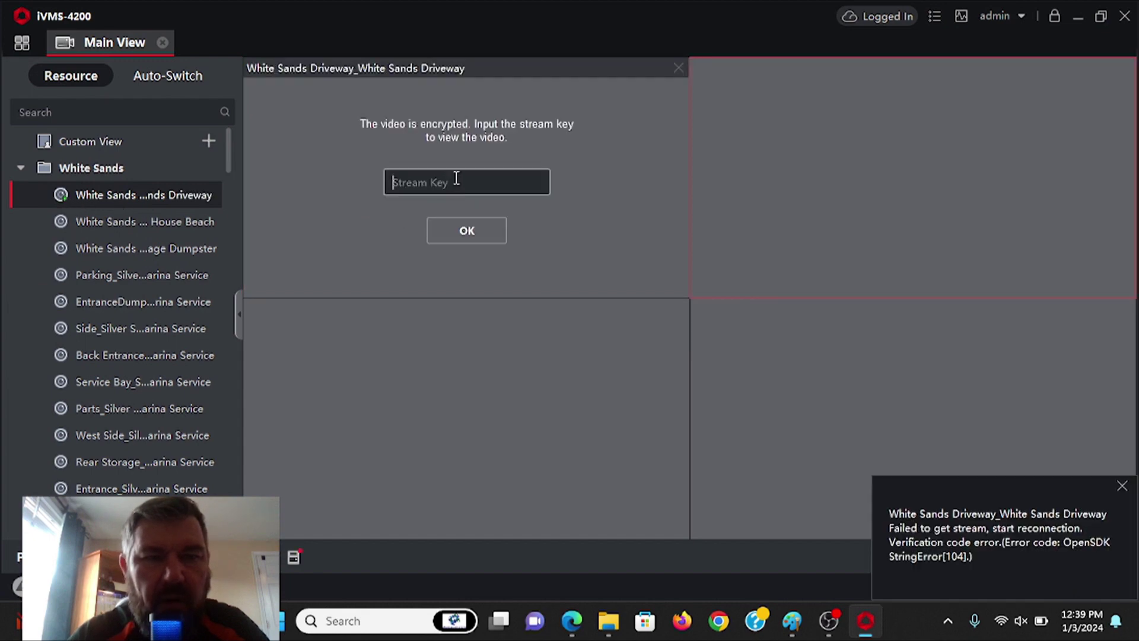
pyautogui.write('****')
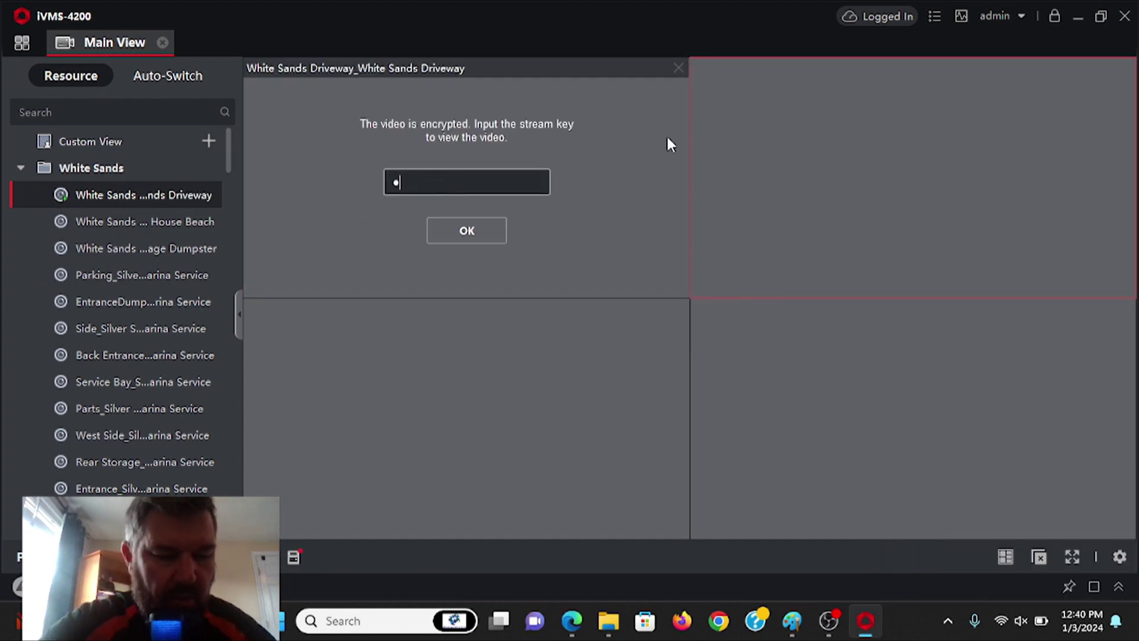
pyautogui.write('****')
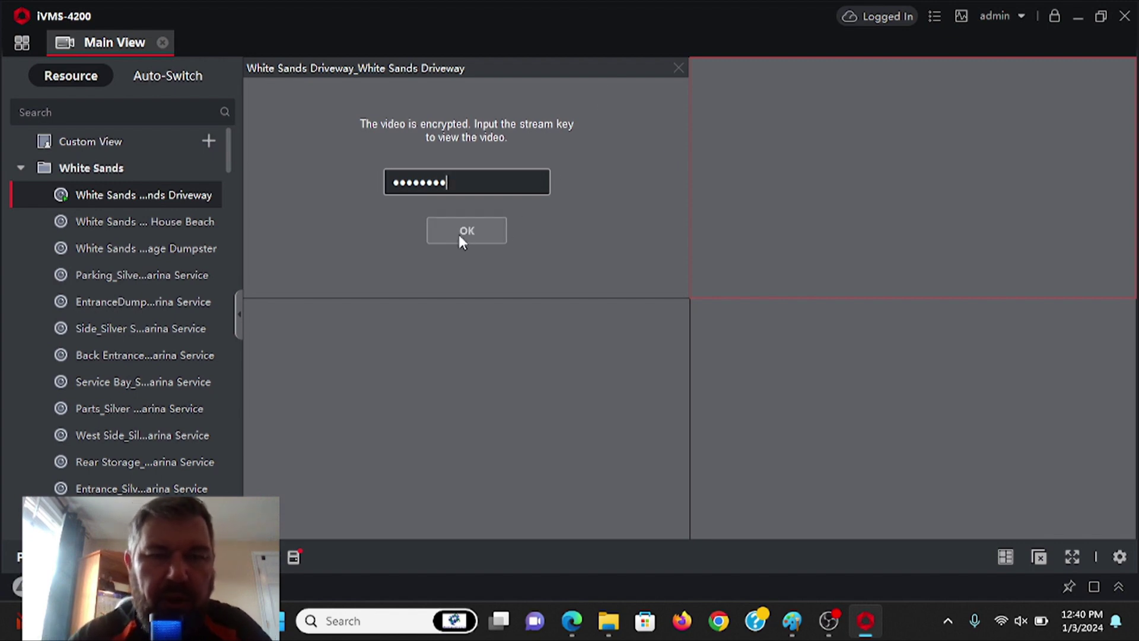
pyautogui.click(473, 231)
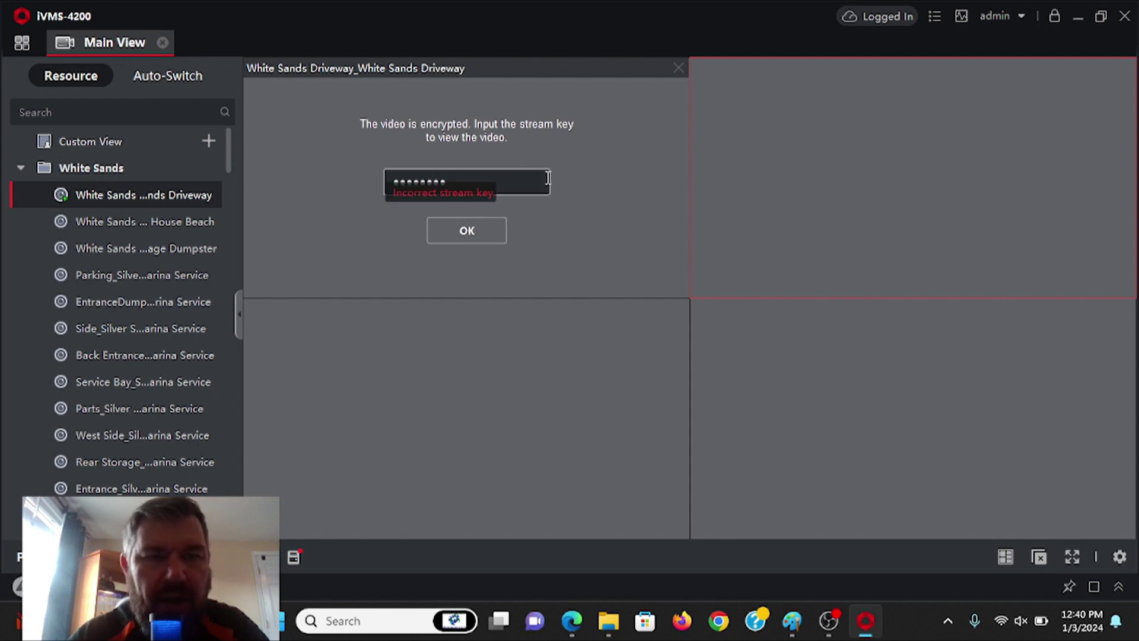
pyautogui.click(491, 178)
pyautogui.hotkey('ctrl', 'a')
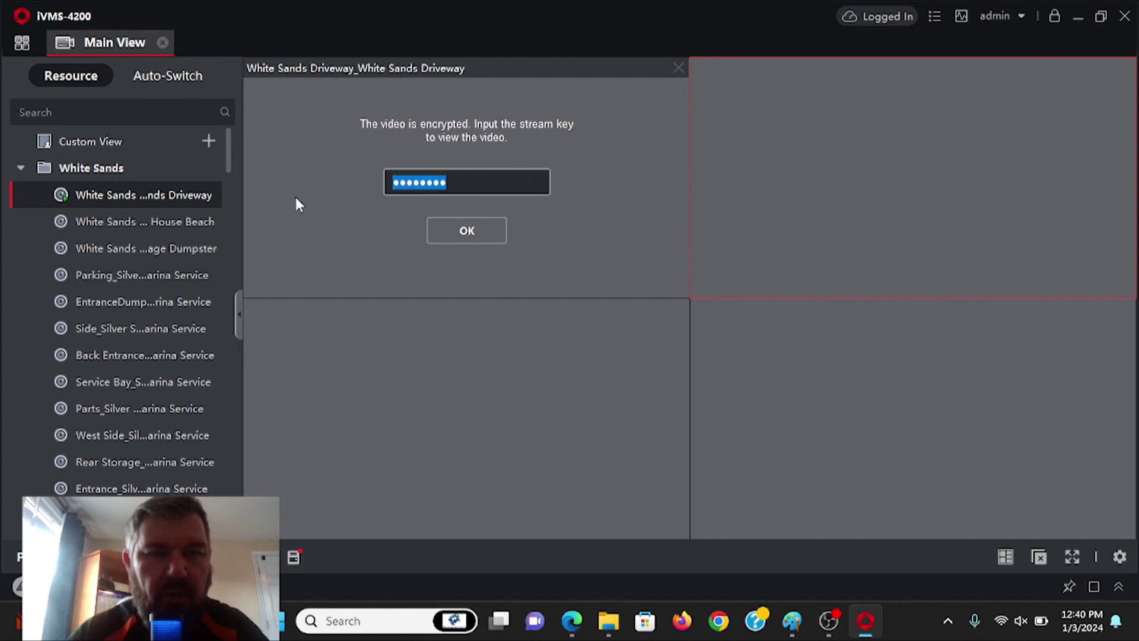
pyautogui.write('****')
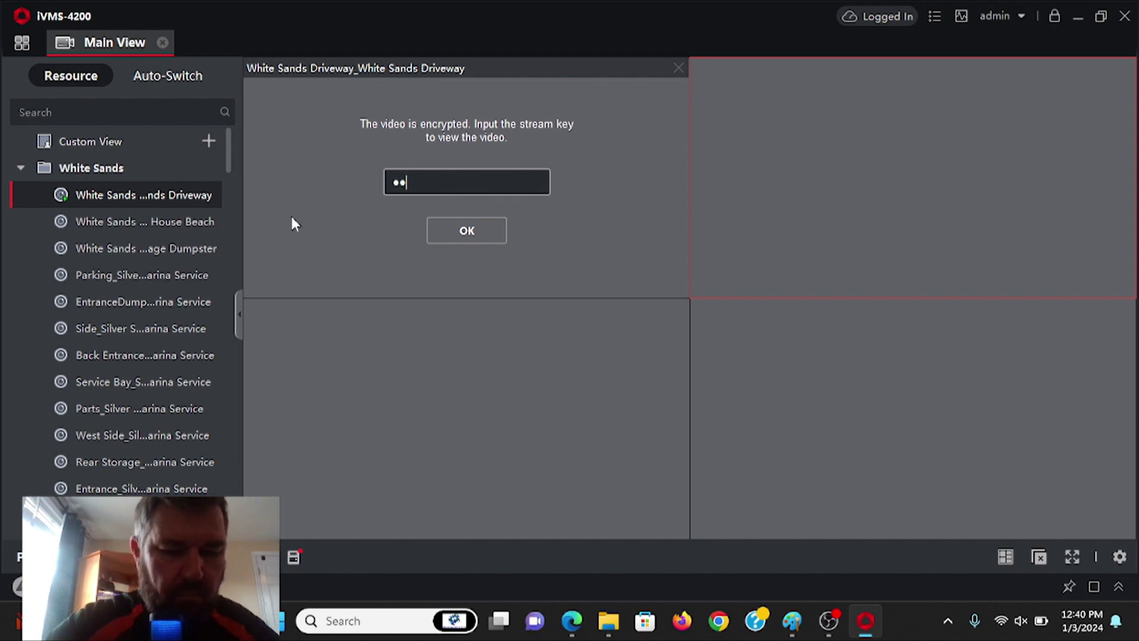
pyautogui.write('****')
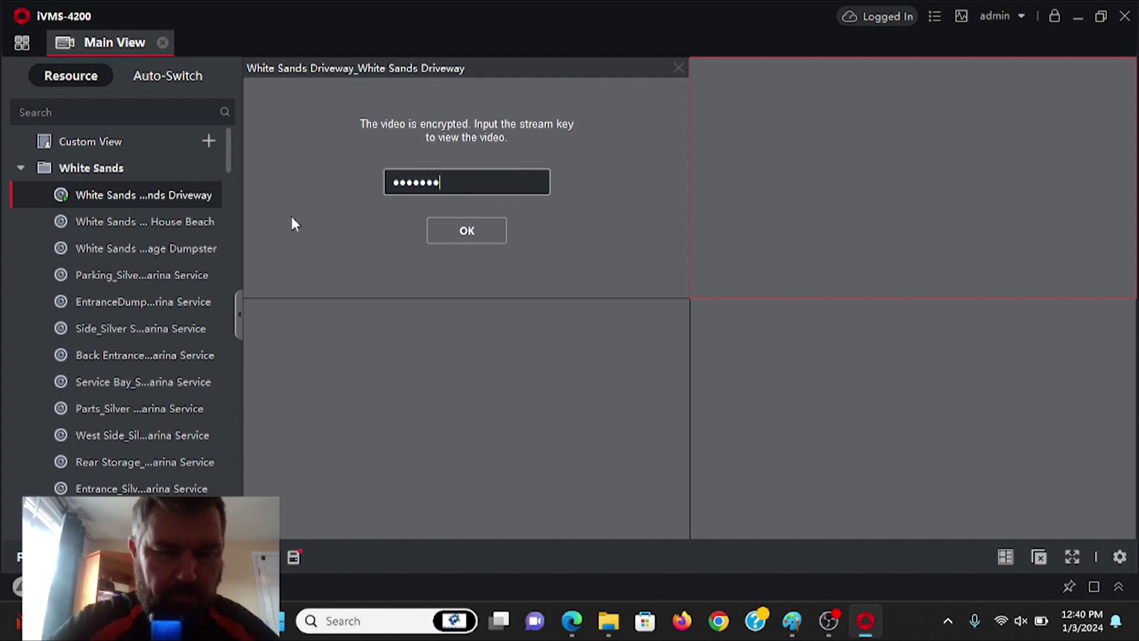
pyautogui.click(468, 233)
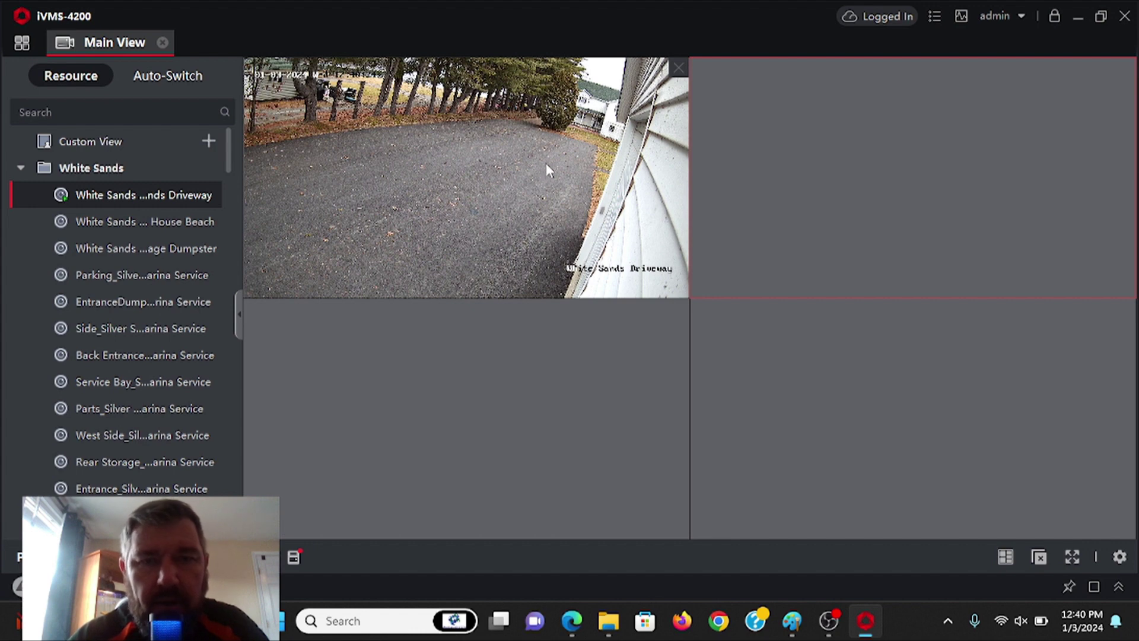
# - Maximize the White Sands Driveway pane, view it full screen, then exit back to the enlarged single view
pyautogui.doubleClick(512, 167)
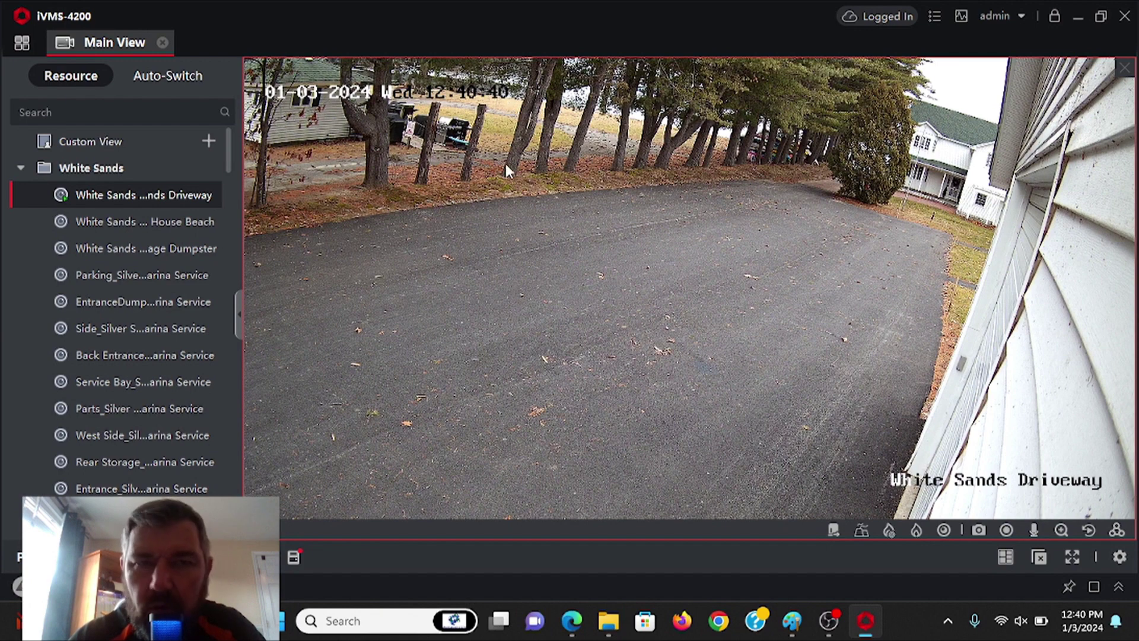
pyautogui.click(1071, 558)
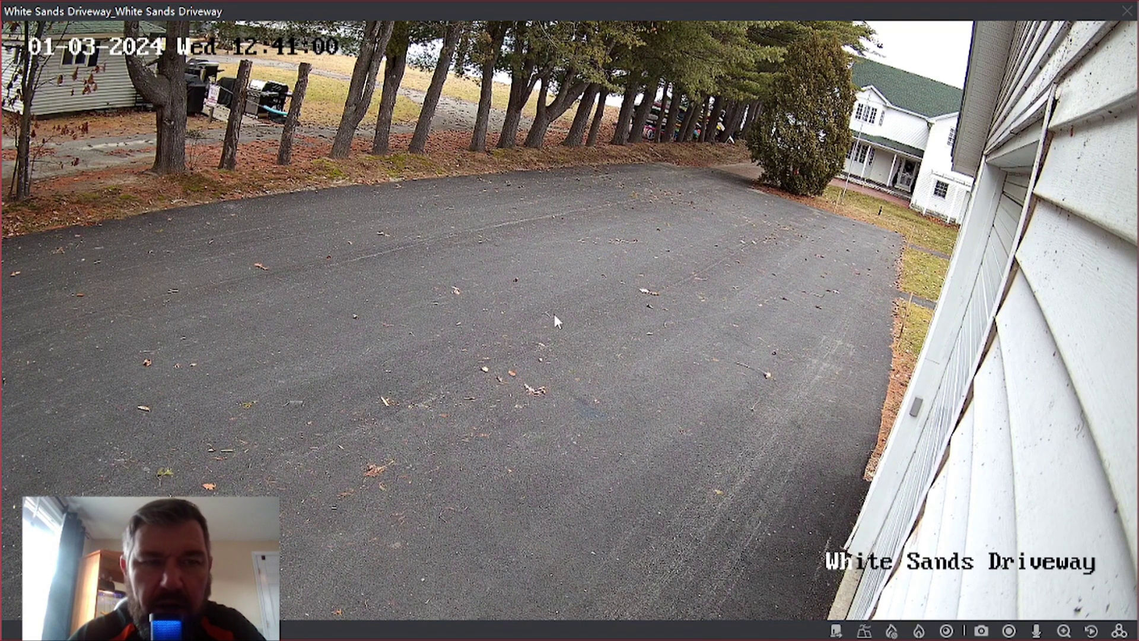
pyautogui.doubleClick(596, 282)
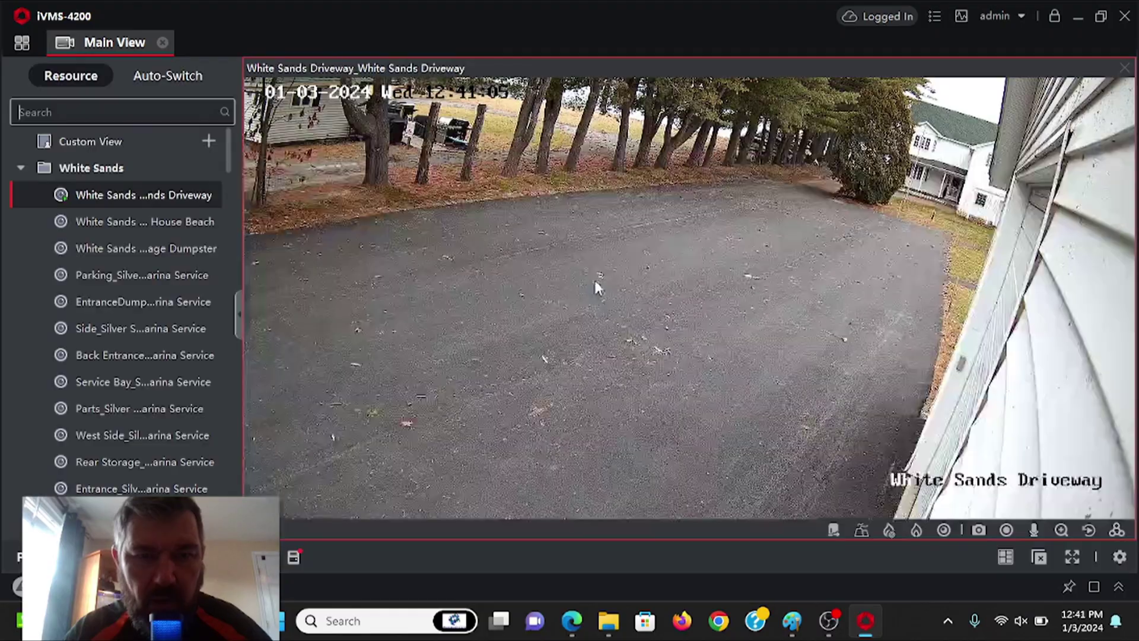
# - Restore the four-tile grid and load the Rear Storage camera into the top-right tile
pyautogui.doubleClick(522, 235)
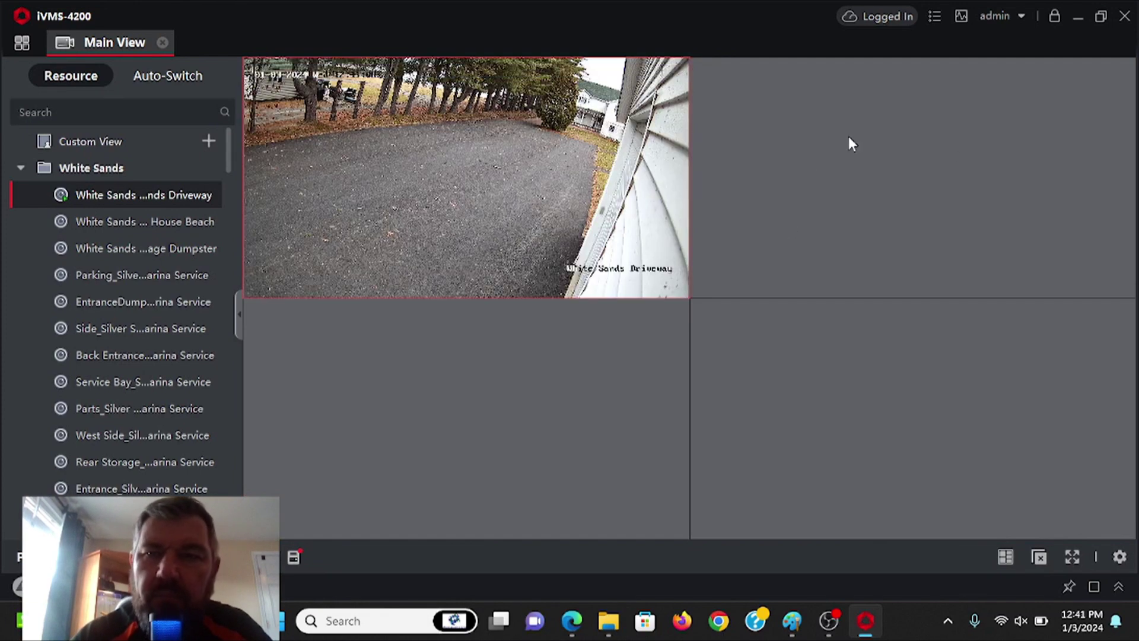
pyautogui.click(833, 171)
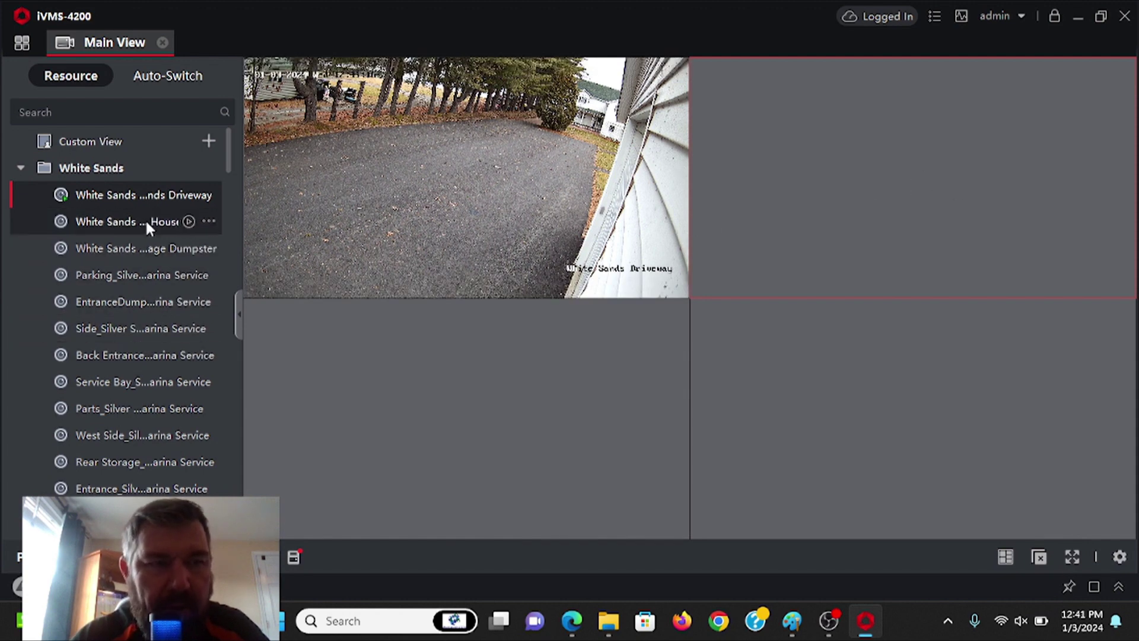
pyautogui.scroll(-4, 115, 364)
pyautogui.scroll(3, 160, 308)
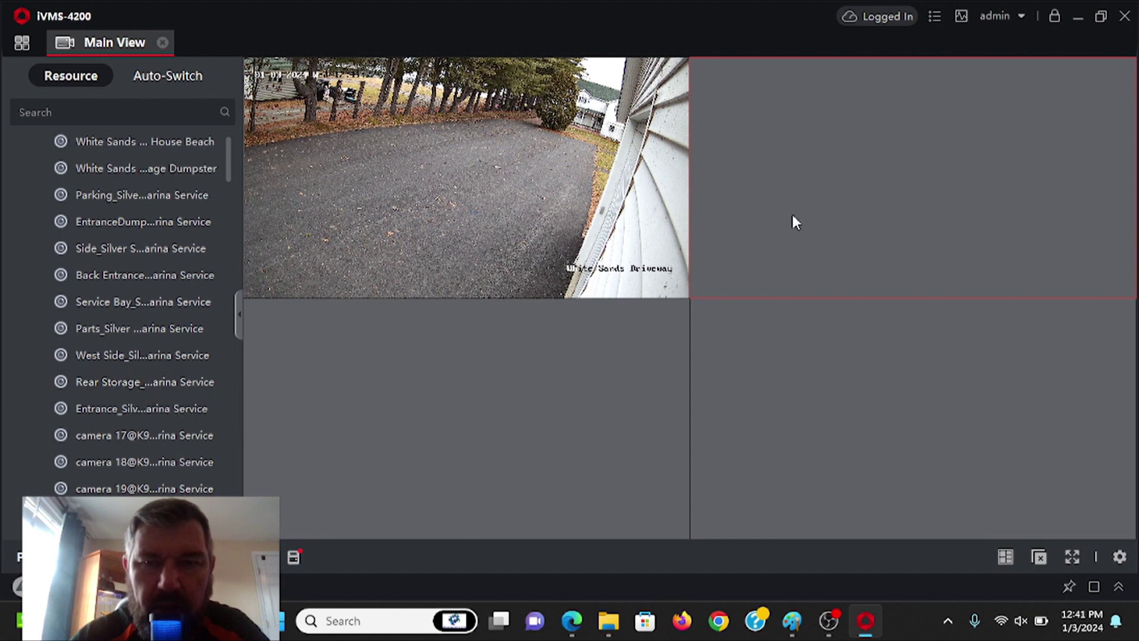
pyautogui.doubleClick(125, 383)
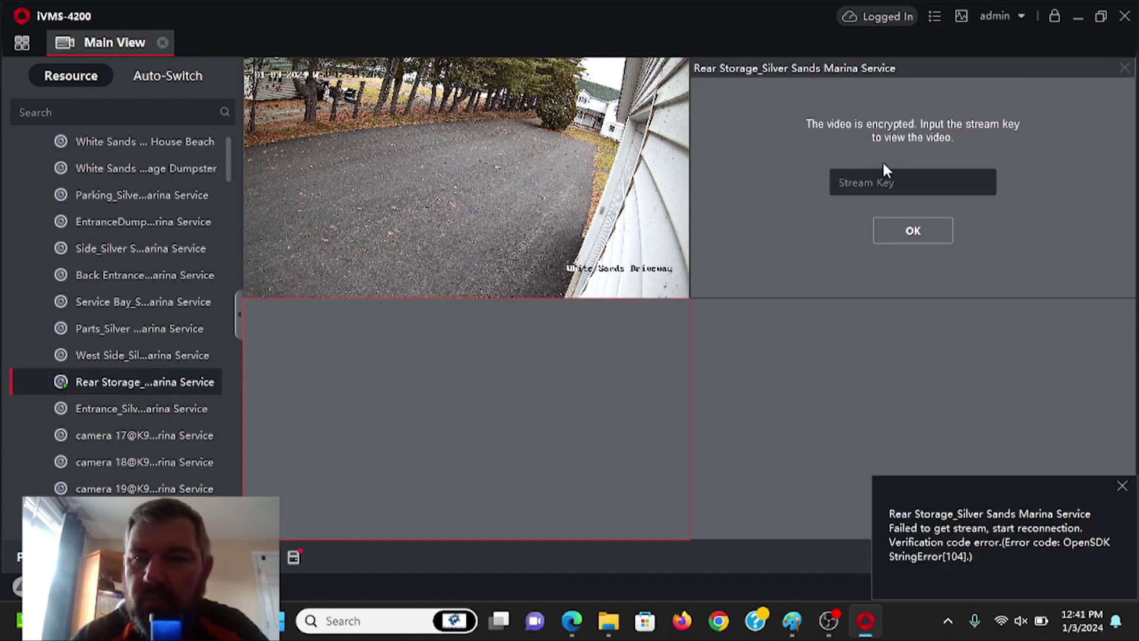
# - Supply Rear Storage's stream key, retyping it after rejection, and check the live feed enlarged and in the grid
pyautogui.write('•••')
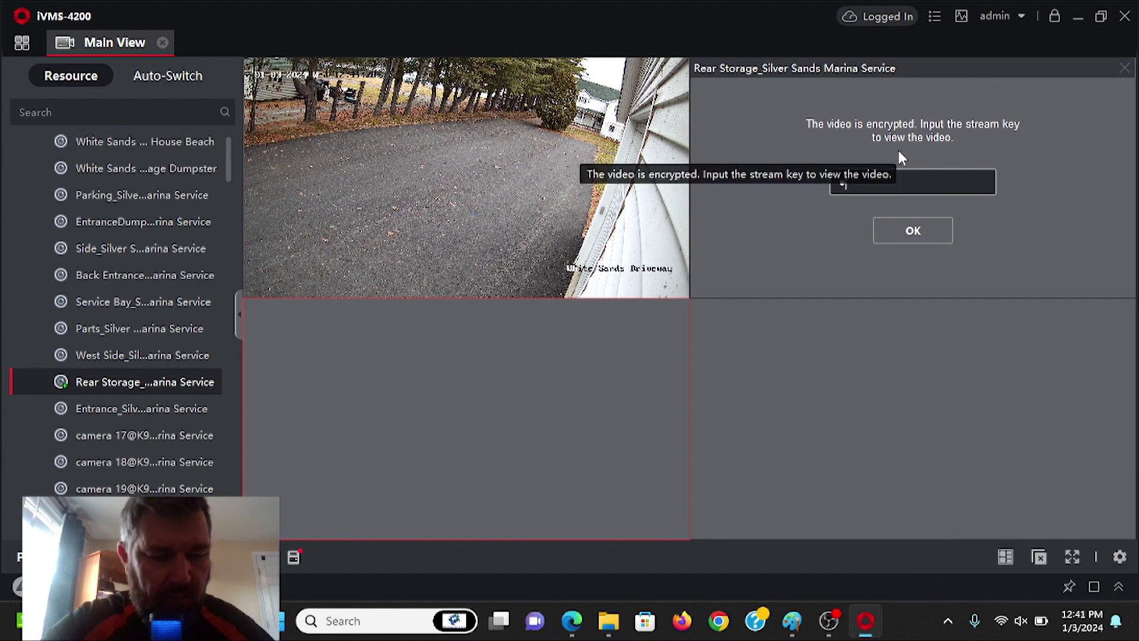
pyautogui.write('•••')
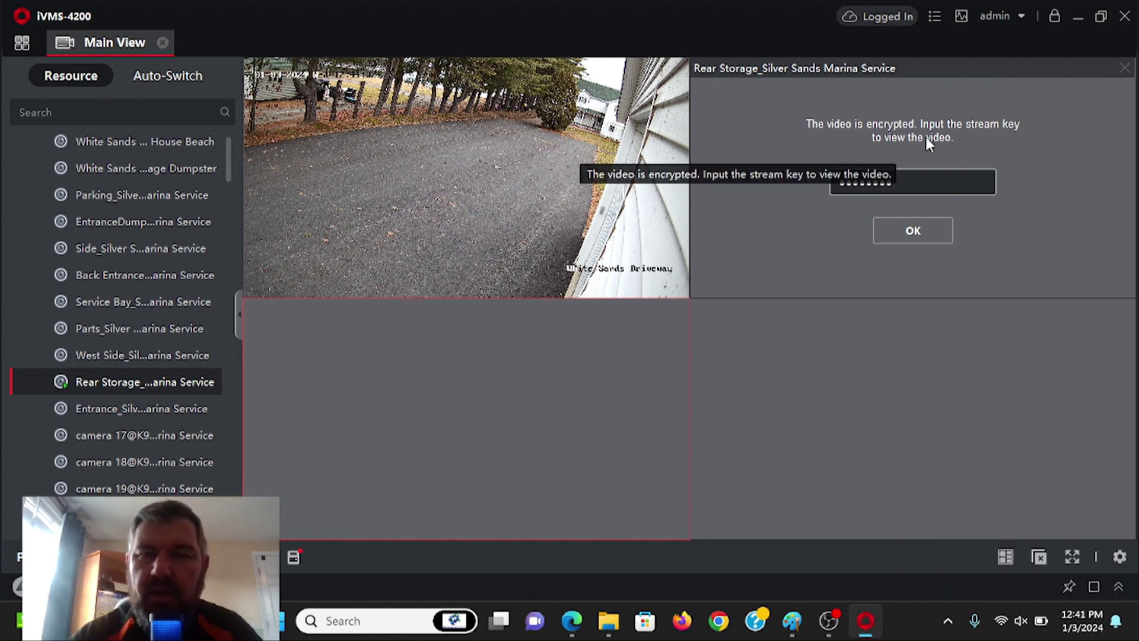
pyautogui.click(921, 232)
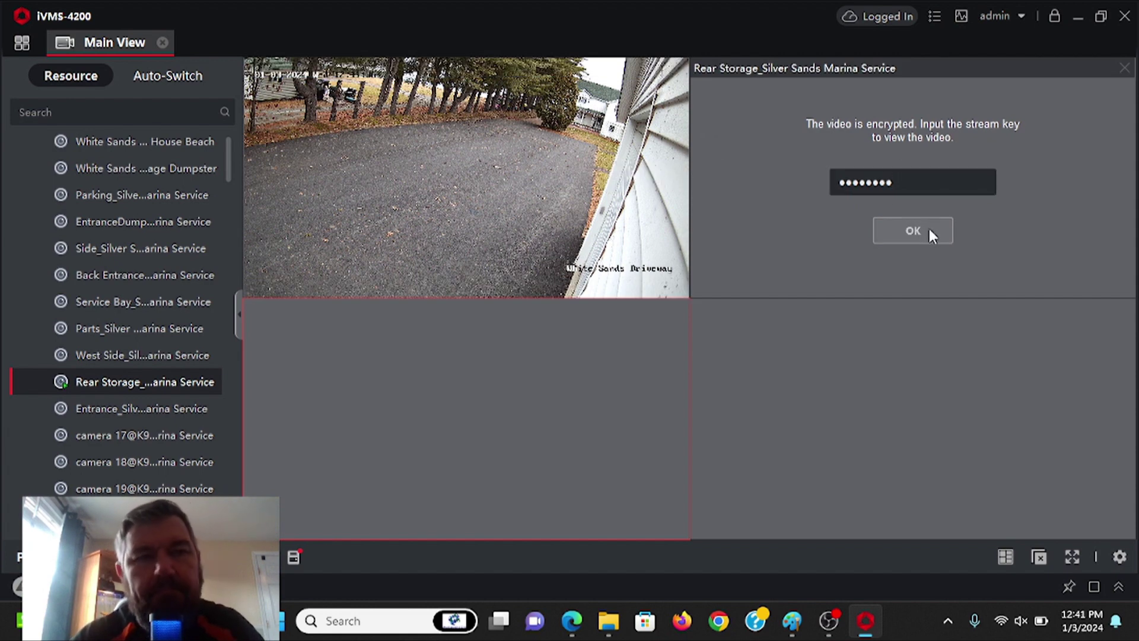
pyautogui.doubleClick(903, 178)
pyautogui.write('••••')
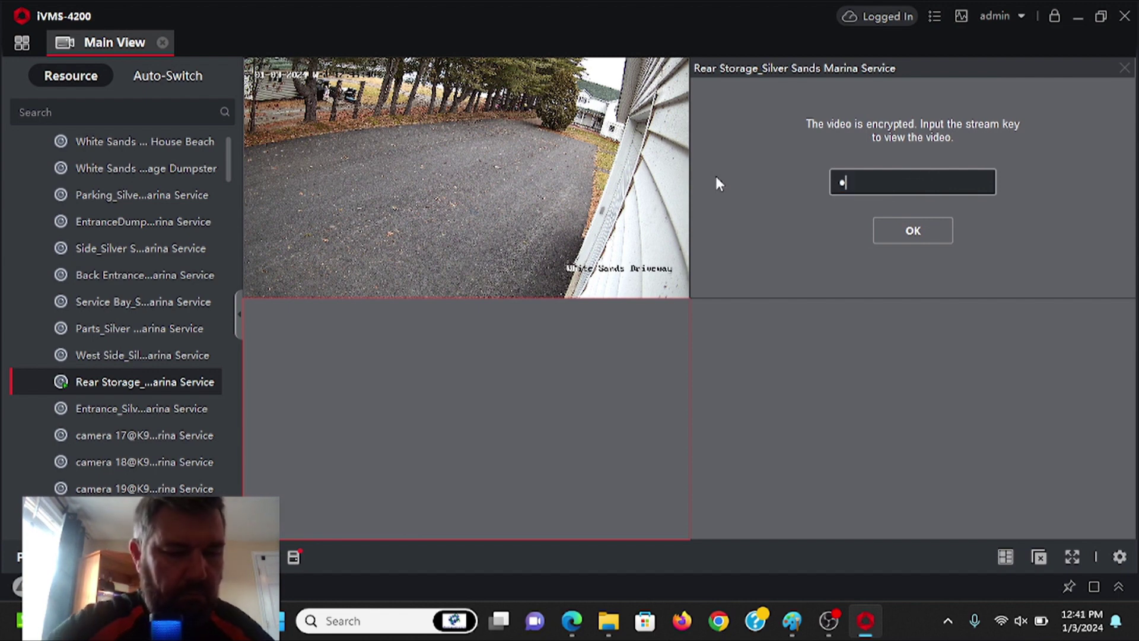
pyautogui.write('••••')
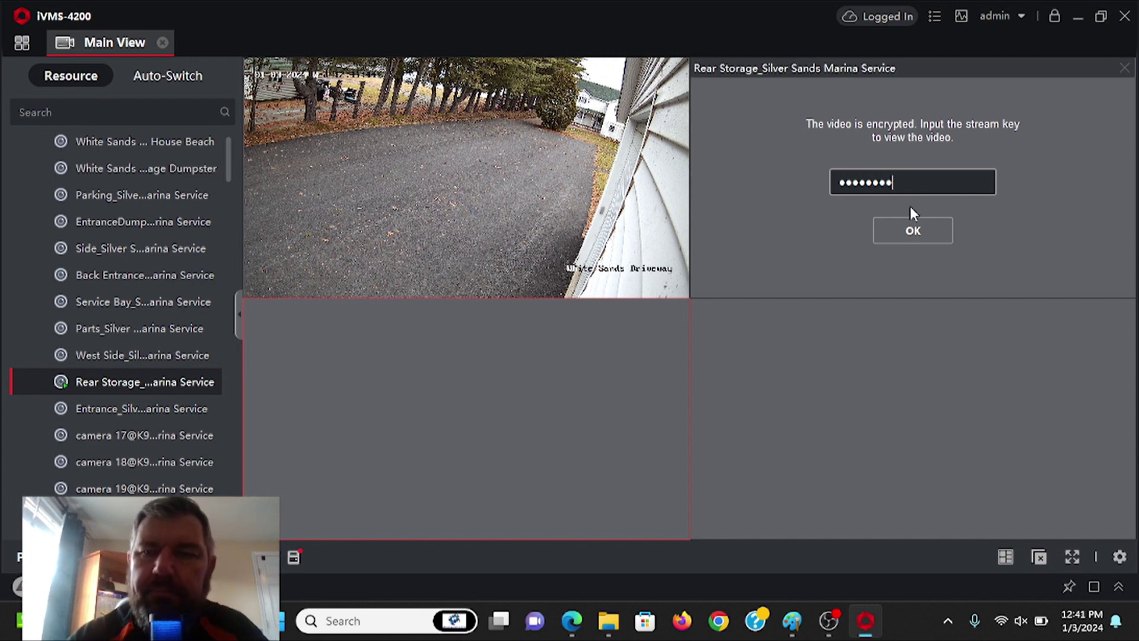
pyautogui.click(911, 233)
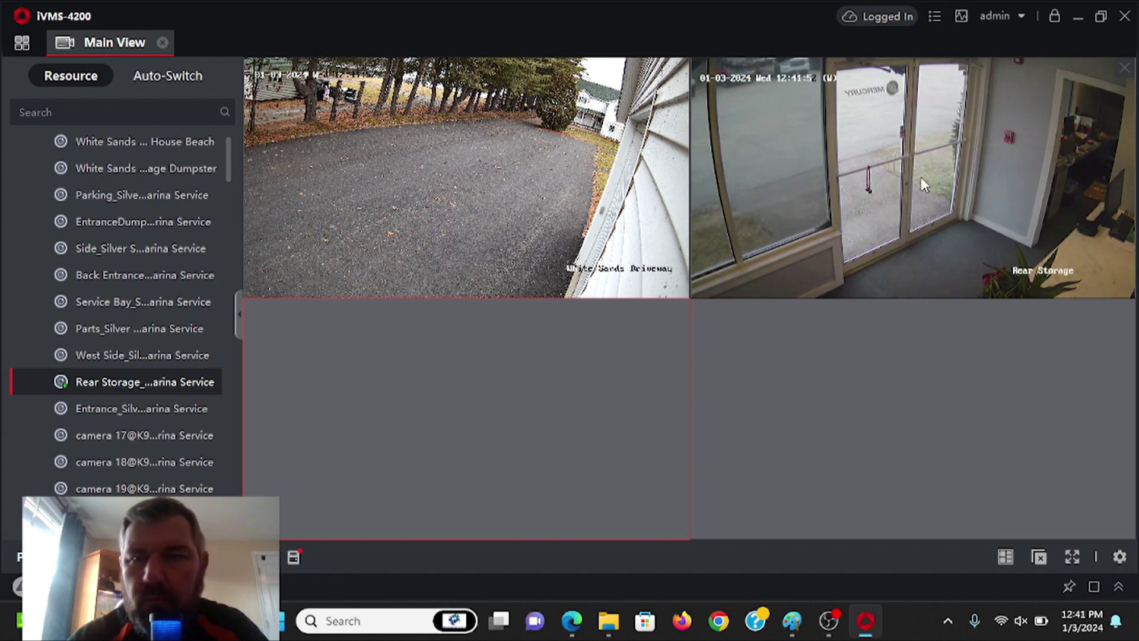
pyautogui.doubleClick(876, 141)
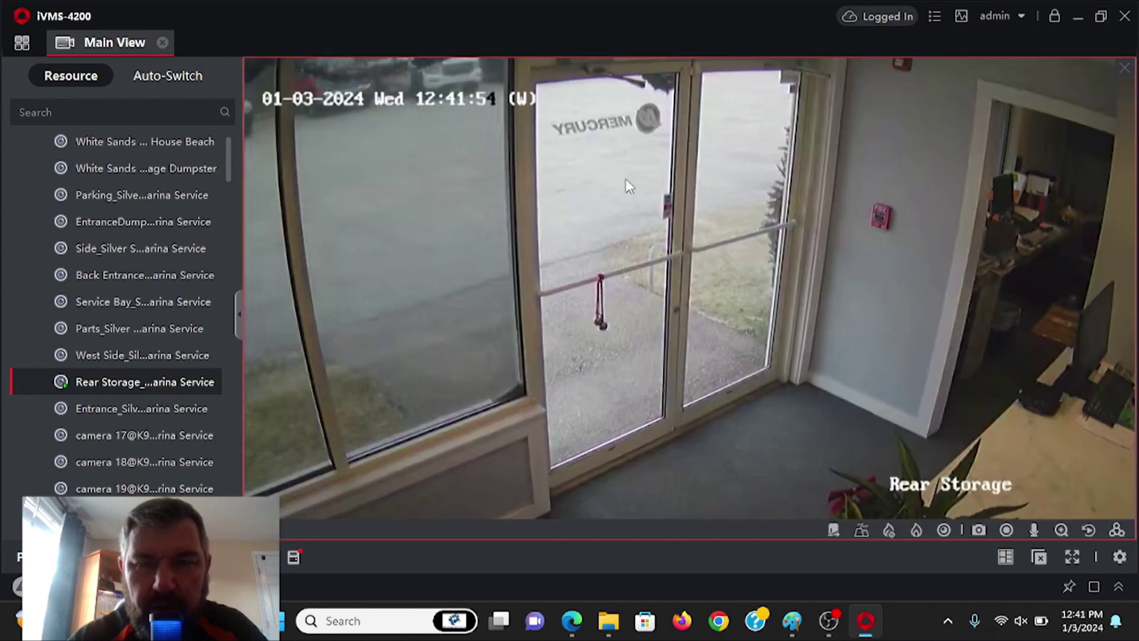
pyautogui.doubleClick(744, 223)
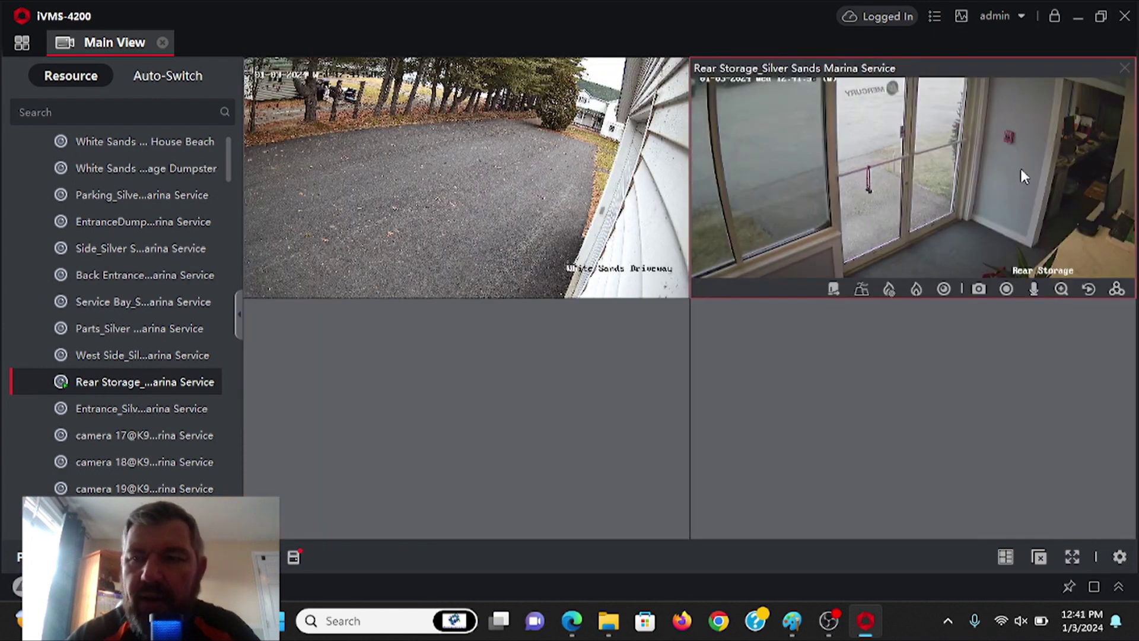
pyautogui.moveTo(361, 161)
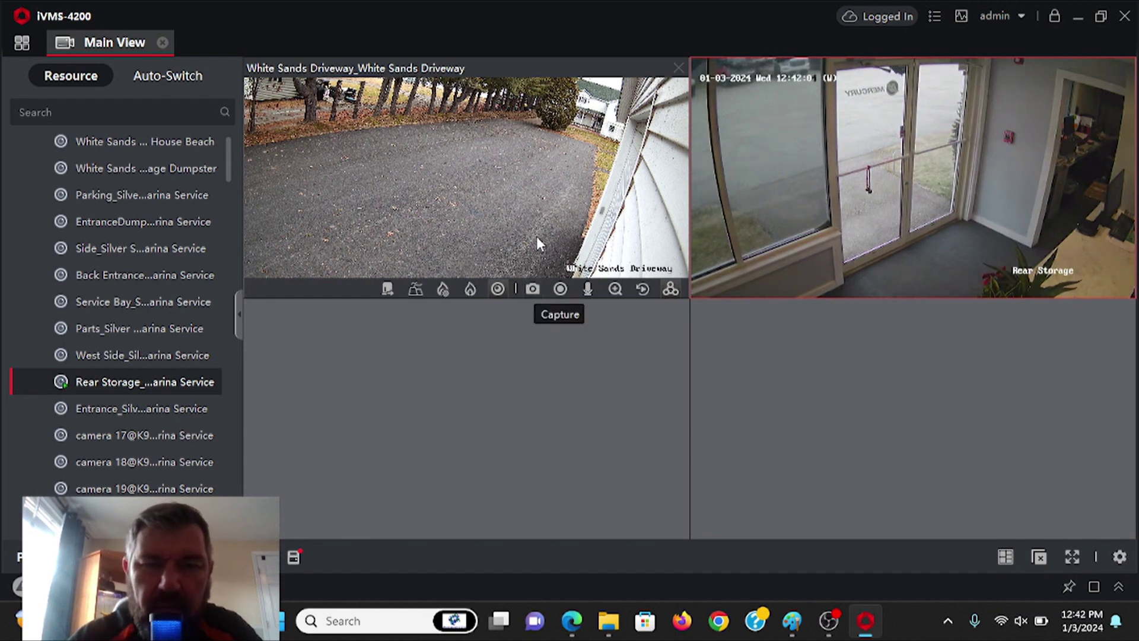
# - Capture snapshots of the Driveway and maximized Rear Storage feeds, then open the Capture\20240103 folder
pyautogui.click(531, 289)
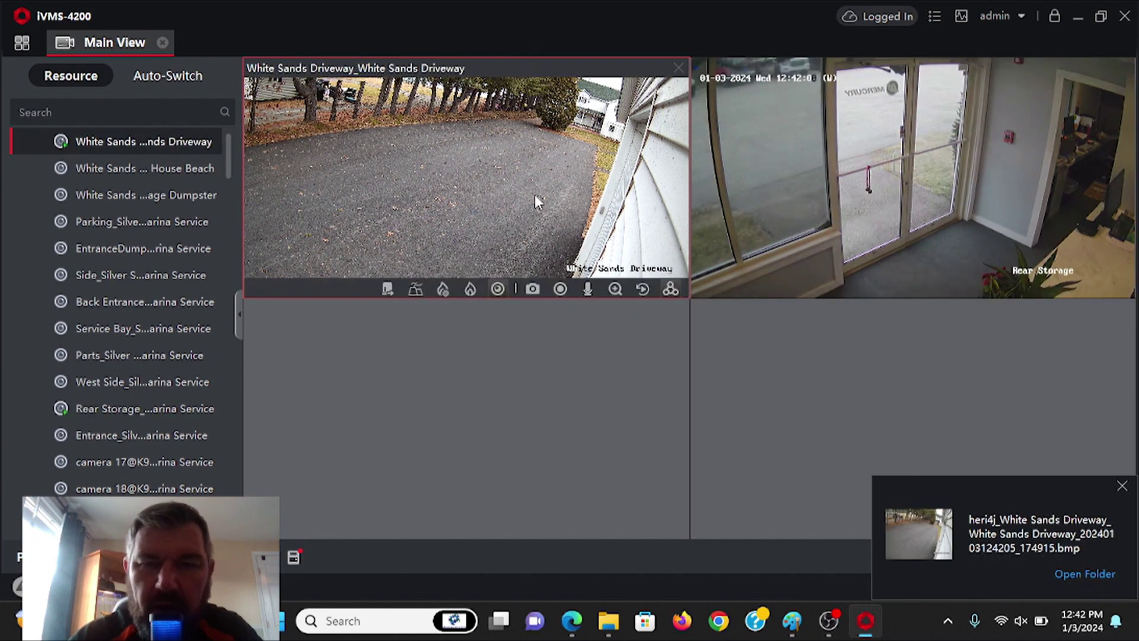
pyautogui.doubleClick(857, 166)
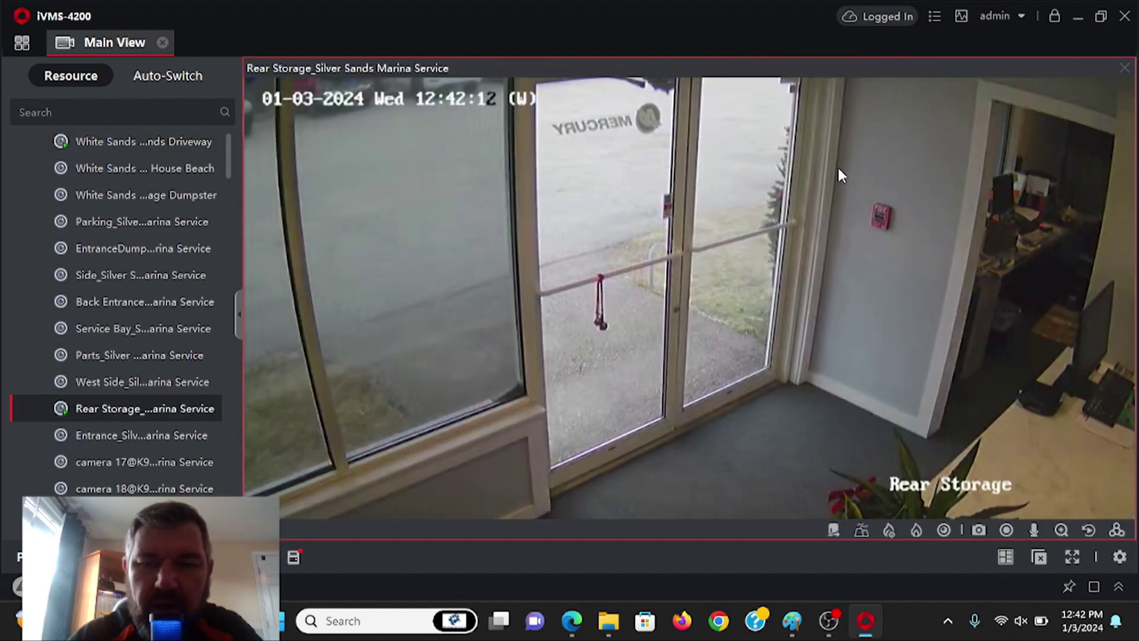
pyautogui.click(978, 530)
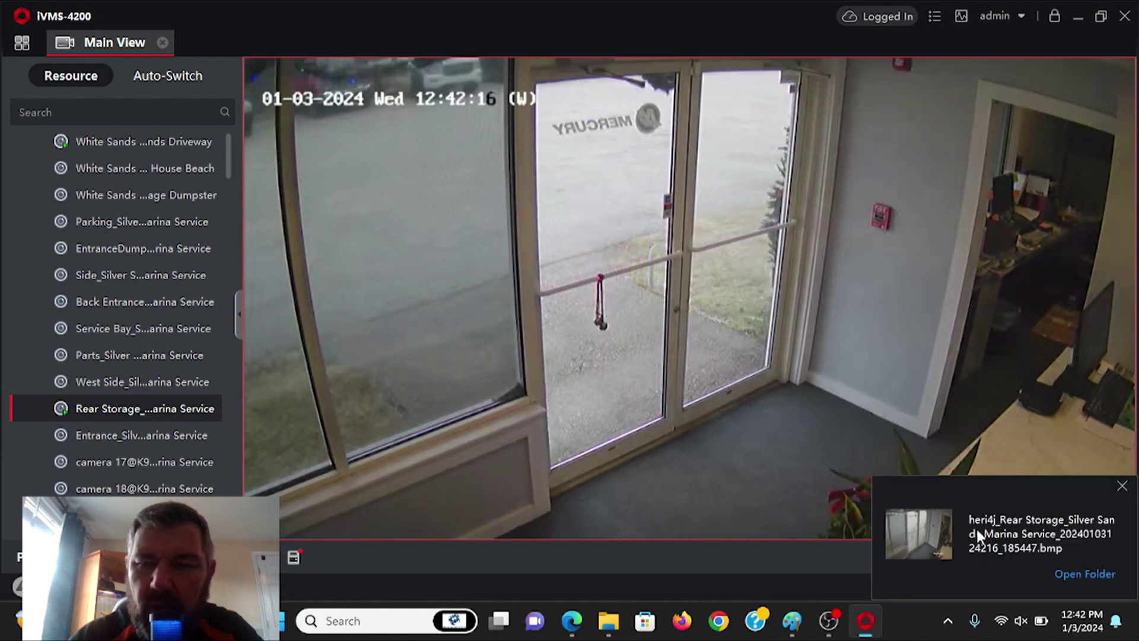
pyautogui.click(1071, 578)
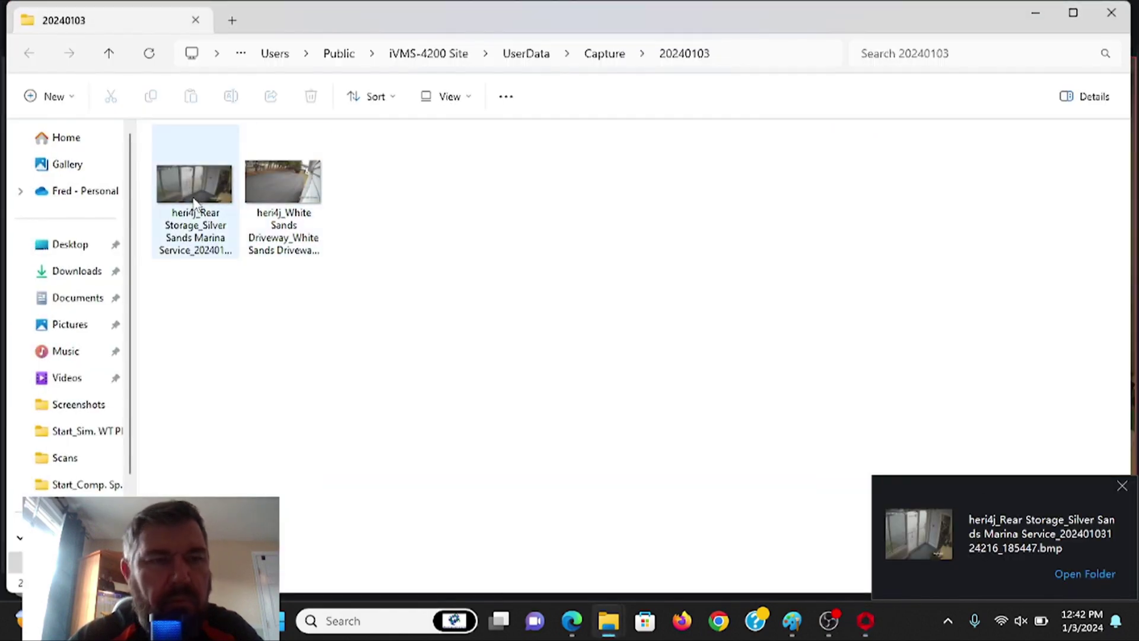
# - View the Rear Storage snapshot in Photos, then close Photos and the Capture folder window
pyautogui.doubleClick(194, 204)
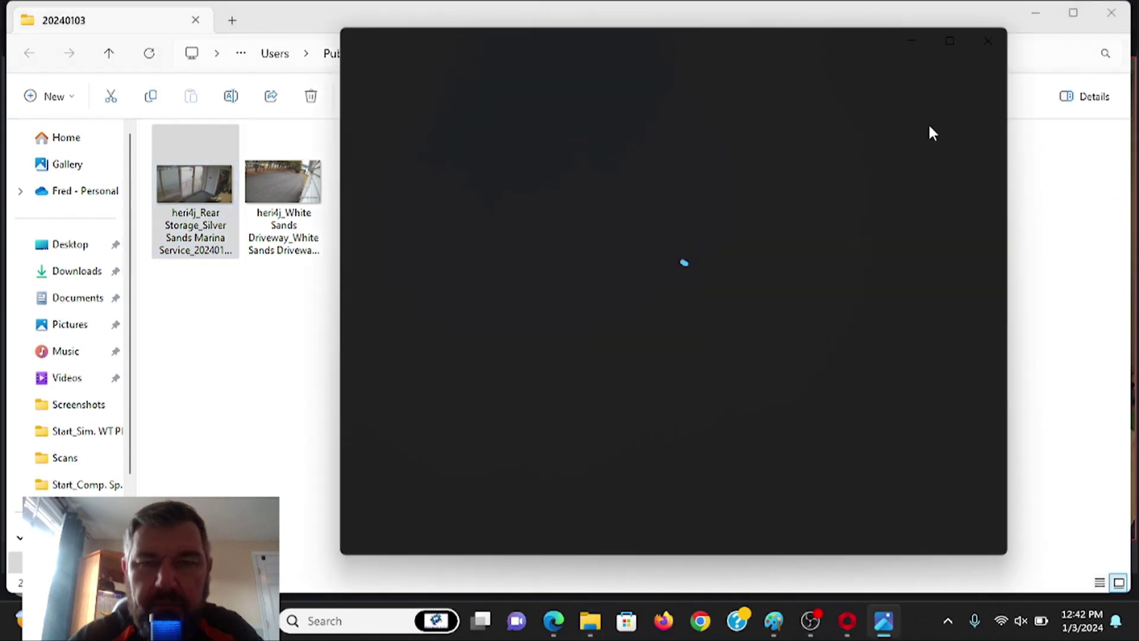
pyautogui.click(992, 40)
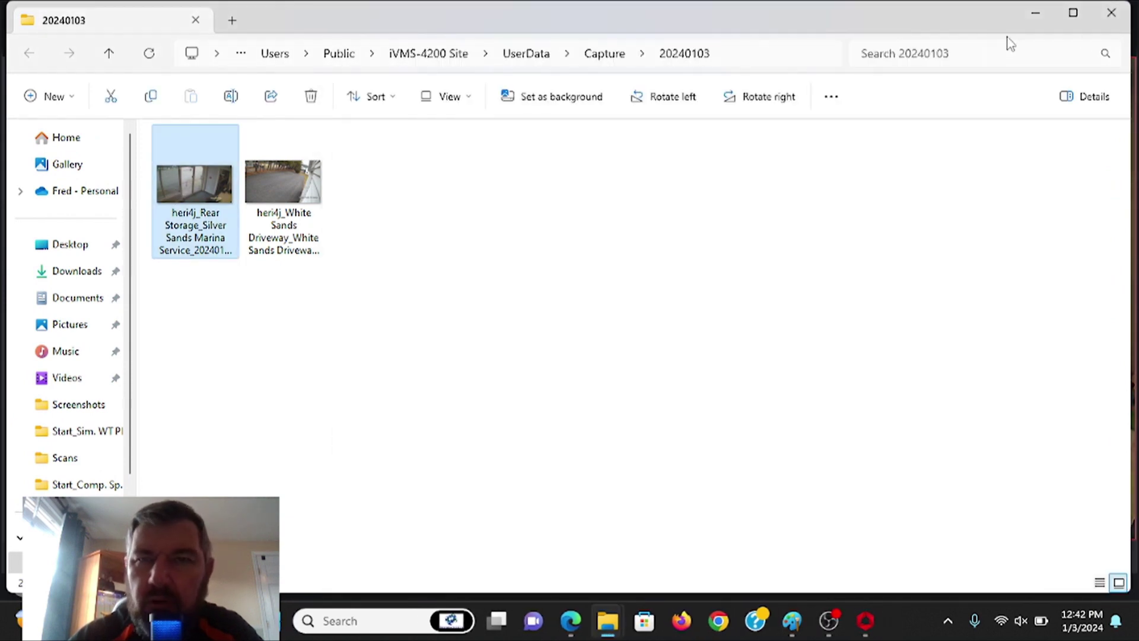
pyautogui.click(1111, 12)
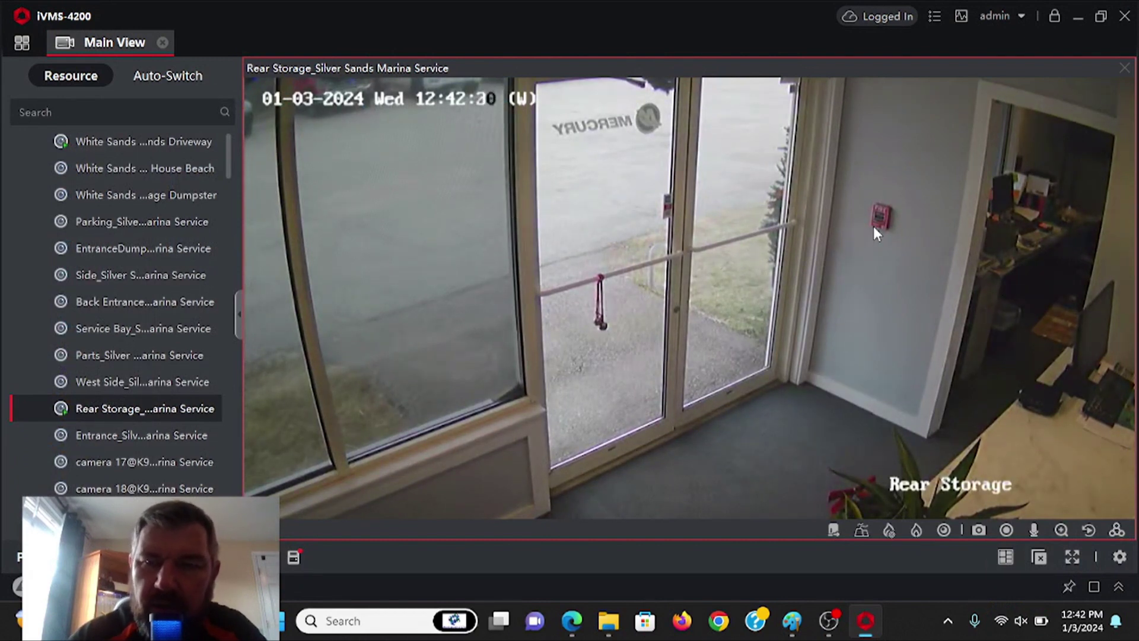
# - Record a short Rear Storage clip, open RecordFile\20240103 to see the .mp4, and return to iVMS-4200
pyautogui.click(1006, 530)
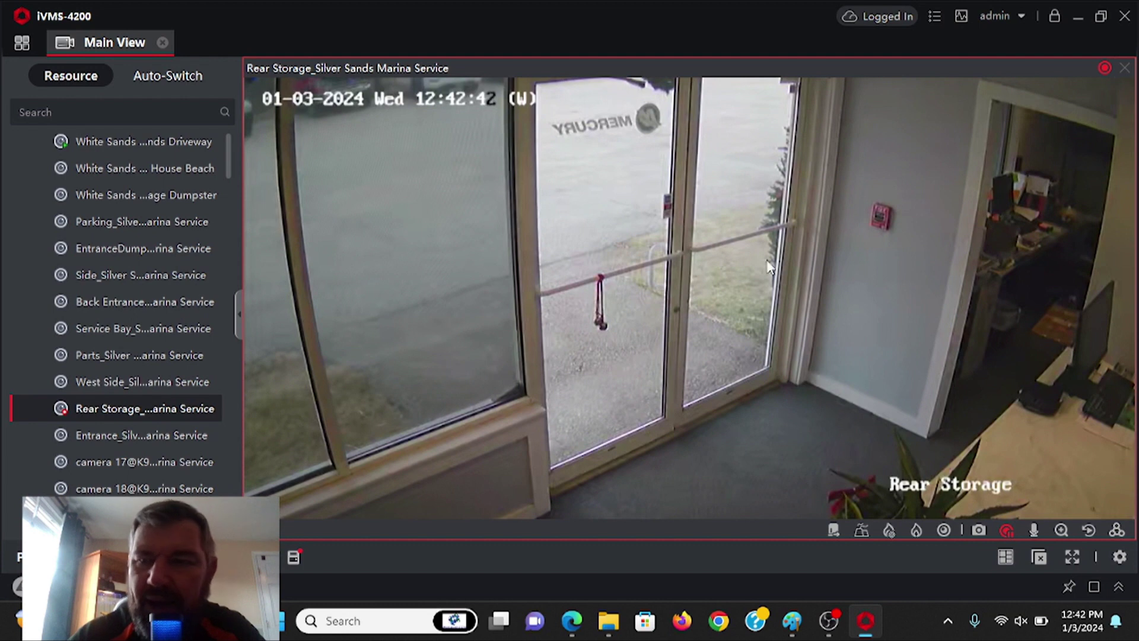
pyautogui.click(1006, 530)
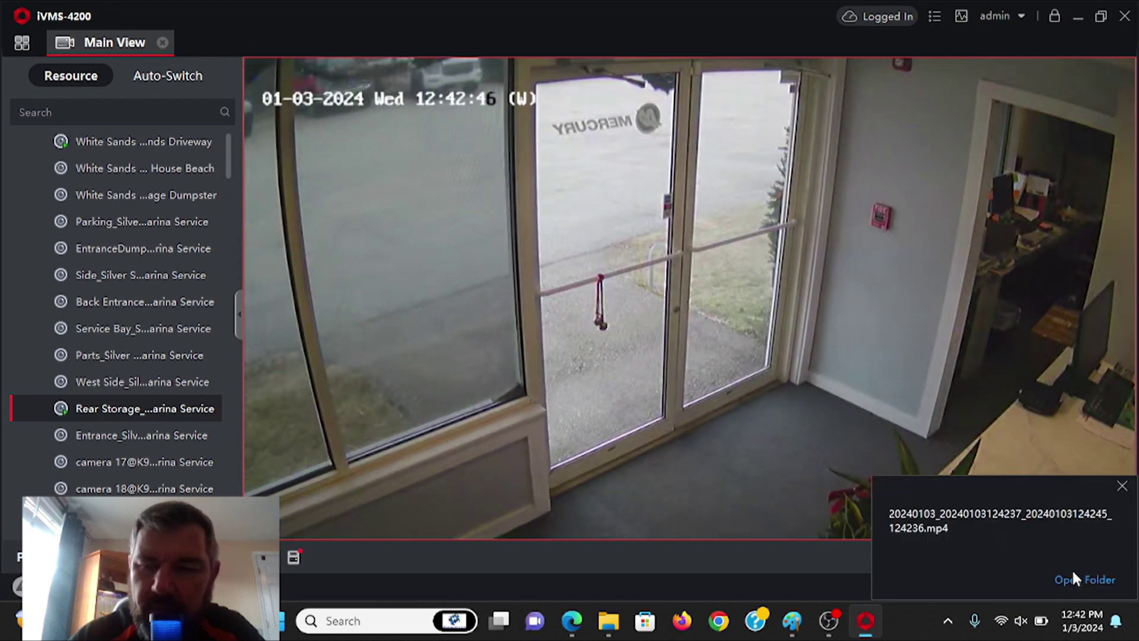
pyautogui.click(1084, 580)
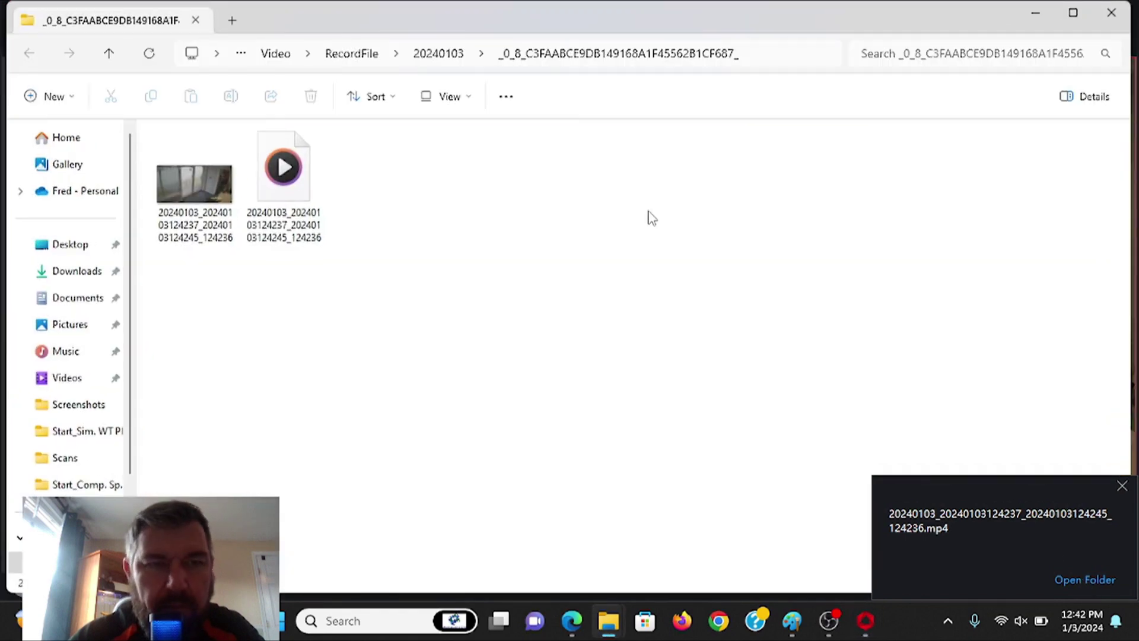
pyautogui.hotkey('alt', 'Tab')
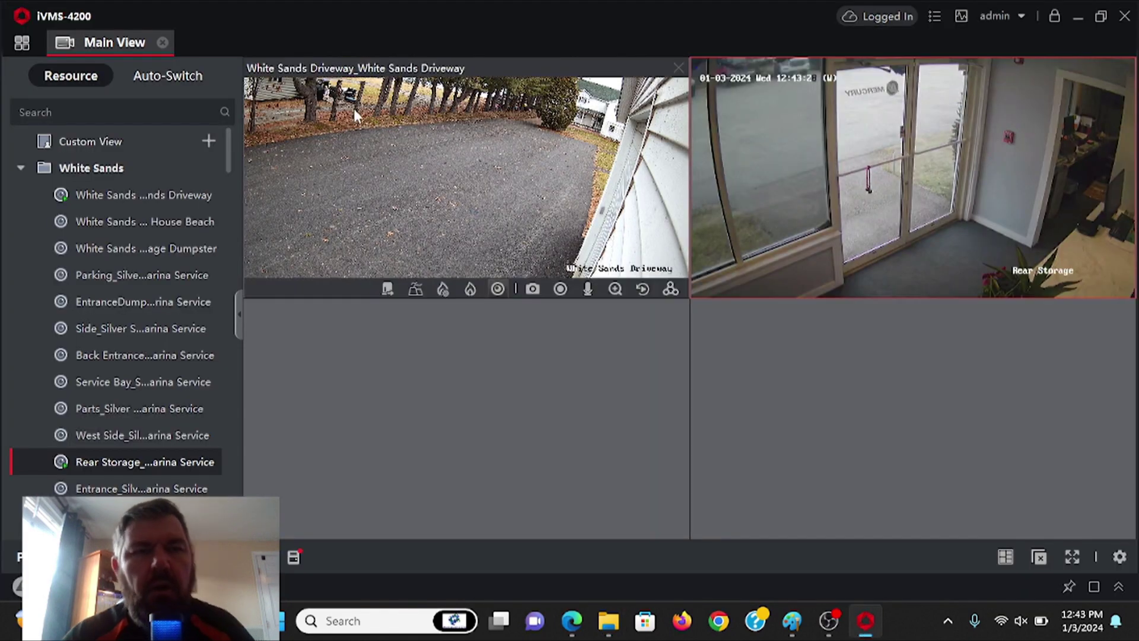
# - Close the White Sands Driveway and Rear Storage panes, then close the Main View tab
pyautogui.click(680, 66)
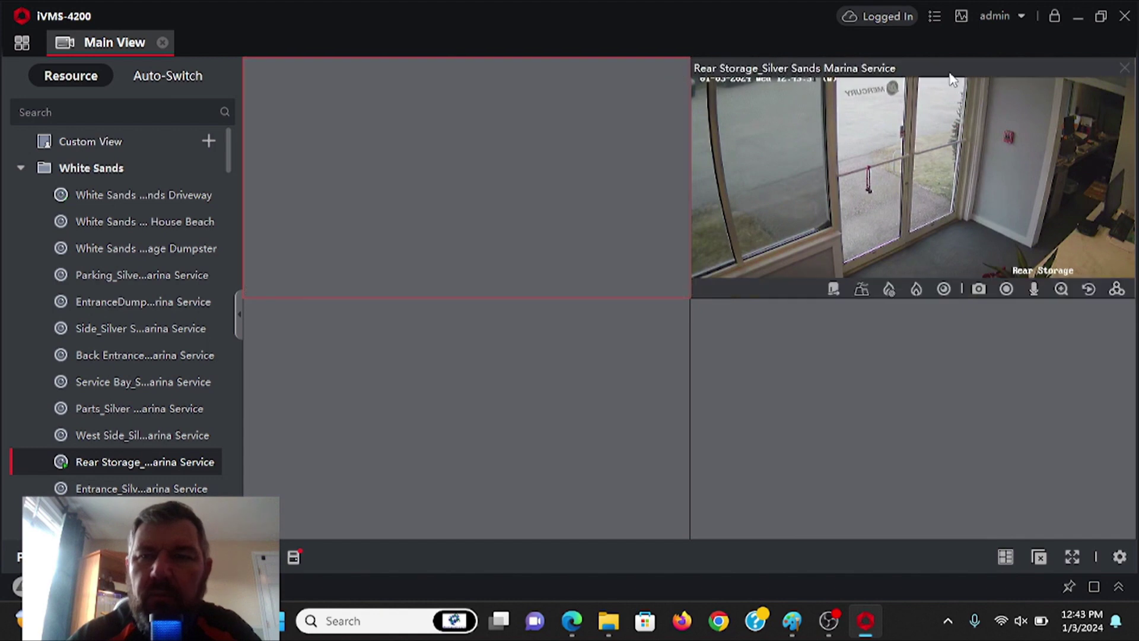
pyautogui.click(1128, 66)
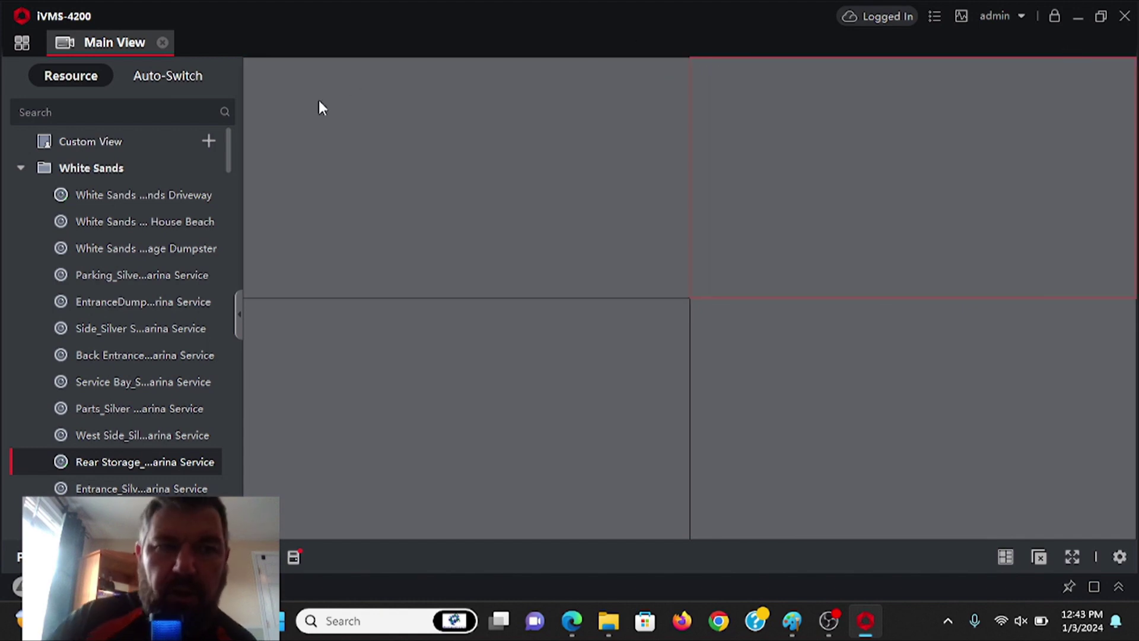
pyautogui.click(161, 43)
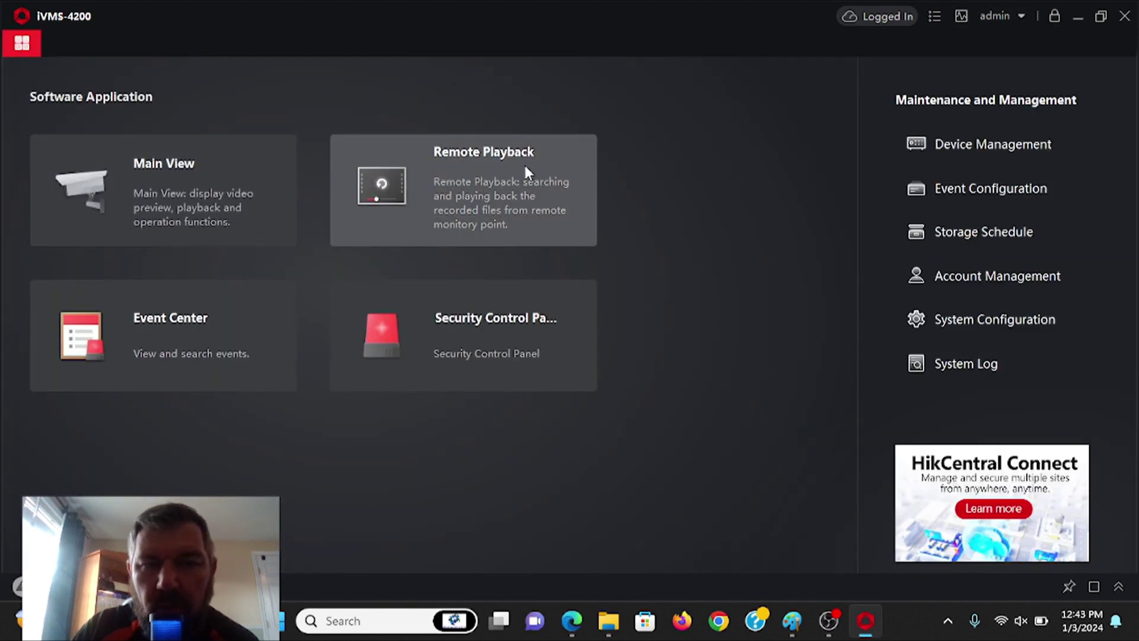
# - Load White Sands House Beach in Remote Playback and enter its stream key to unlock the 2024-01-03 recording
pyautogui.click(493, 165)
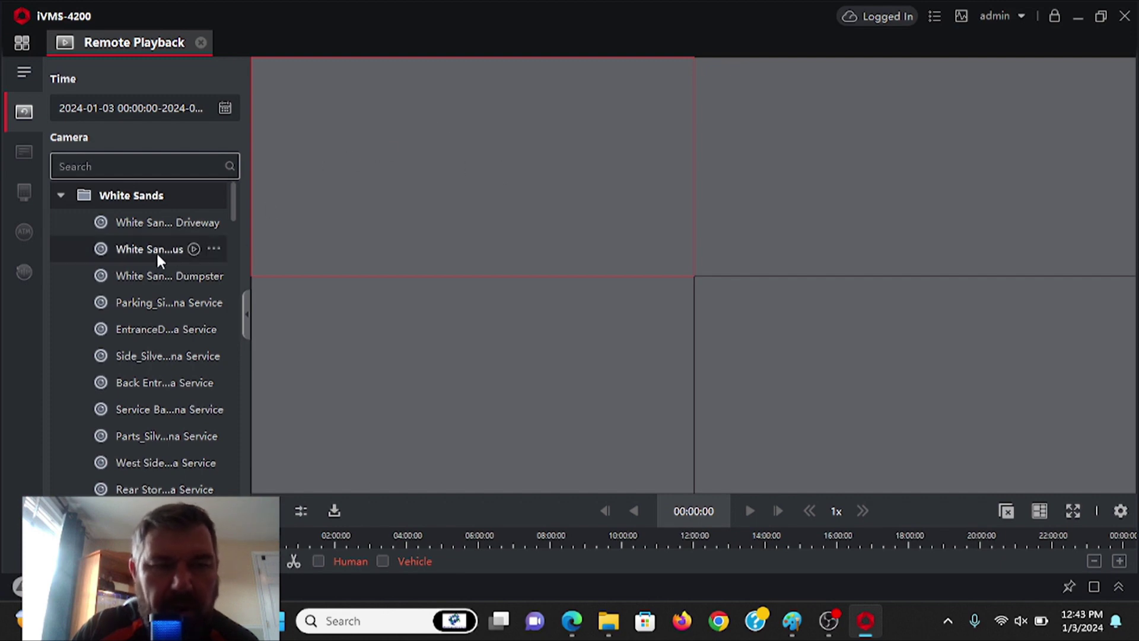
pyautogui.doubleClick(139, 249)
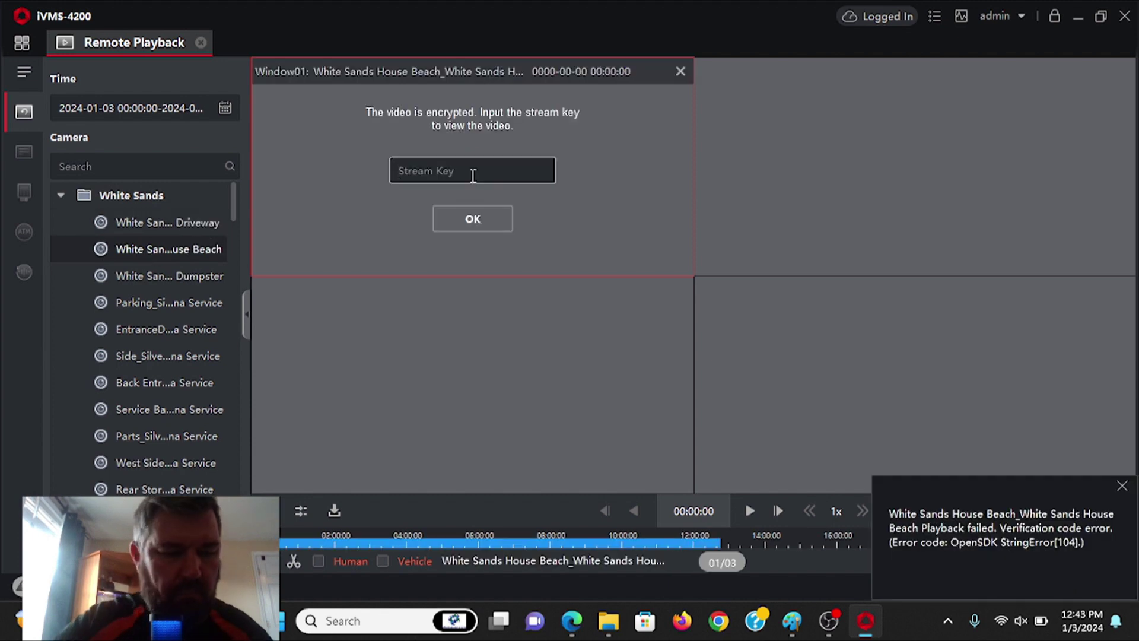
pyautogui.click(473, 176)
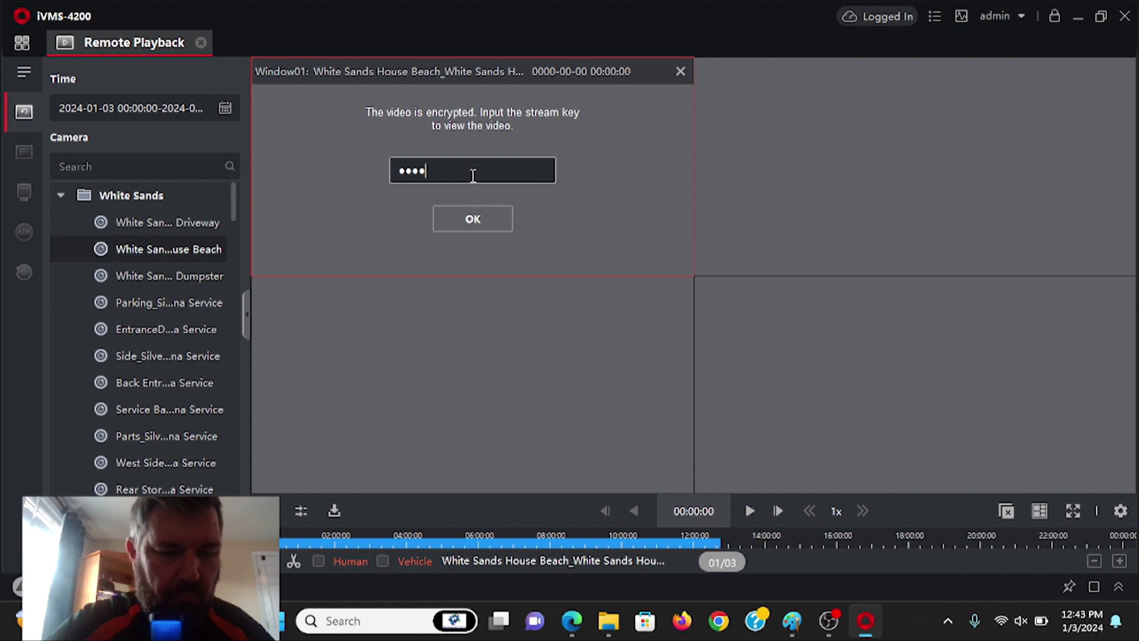
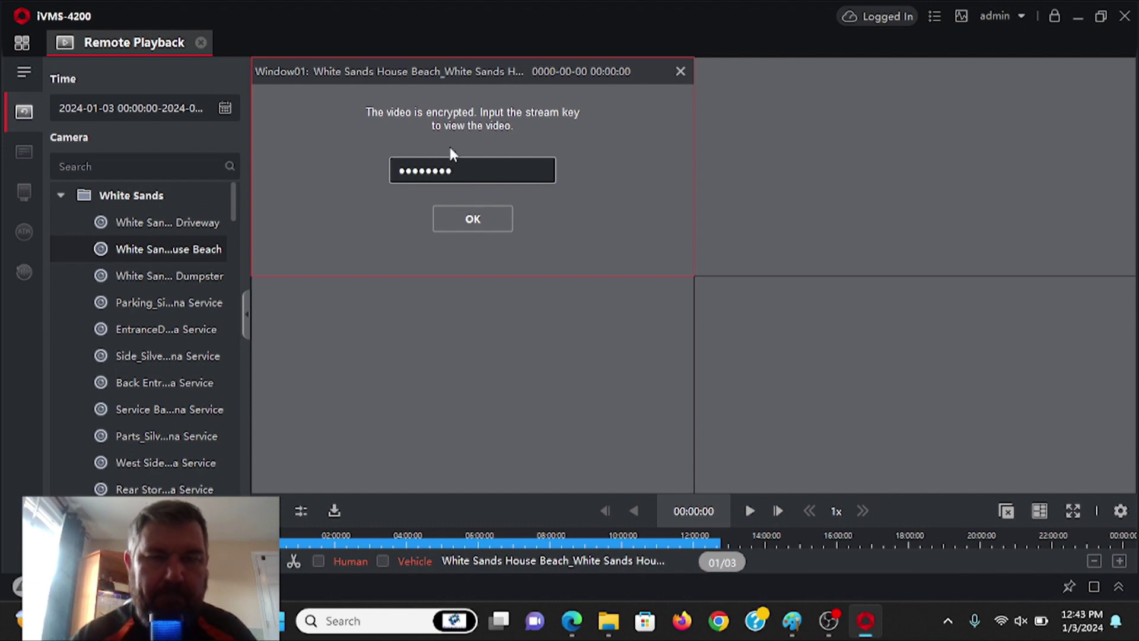
pyautogui.click(465, 224)
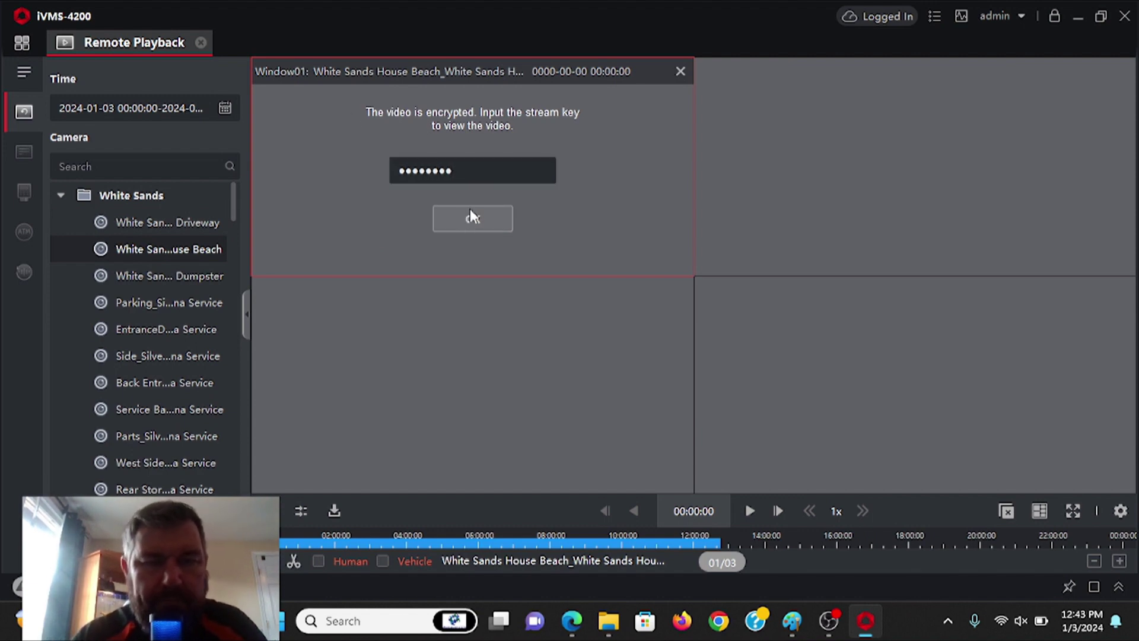
pyautogui.click(472, 211)
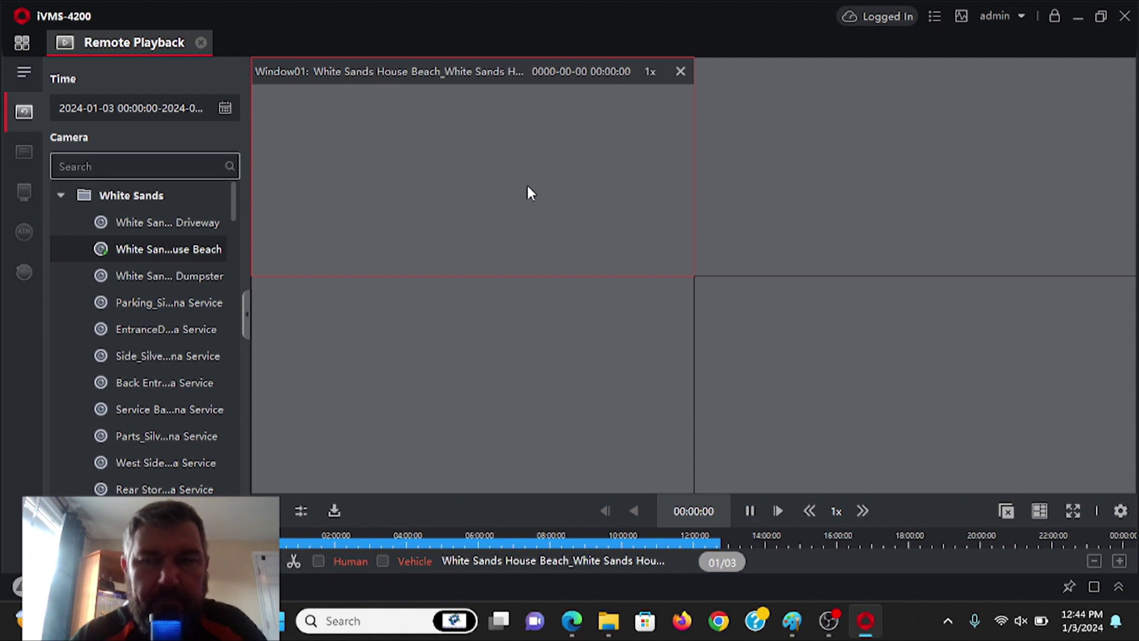
# - Jump the beach playback to about 10:26:30, maximize Window01, and start recording a clip
pyautogui.click(638, 542)
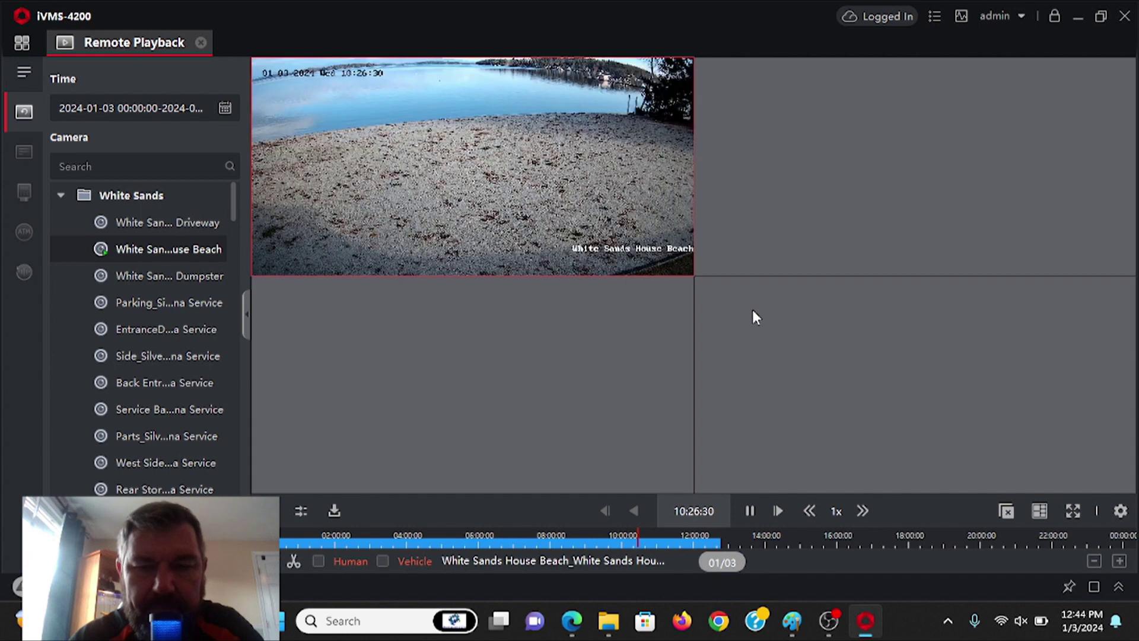
pyautogui.doubleClick(515, 134)
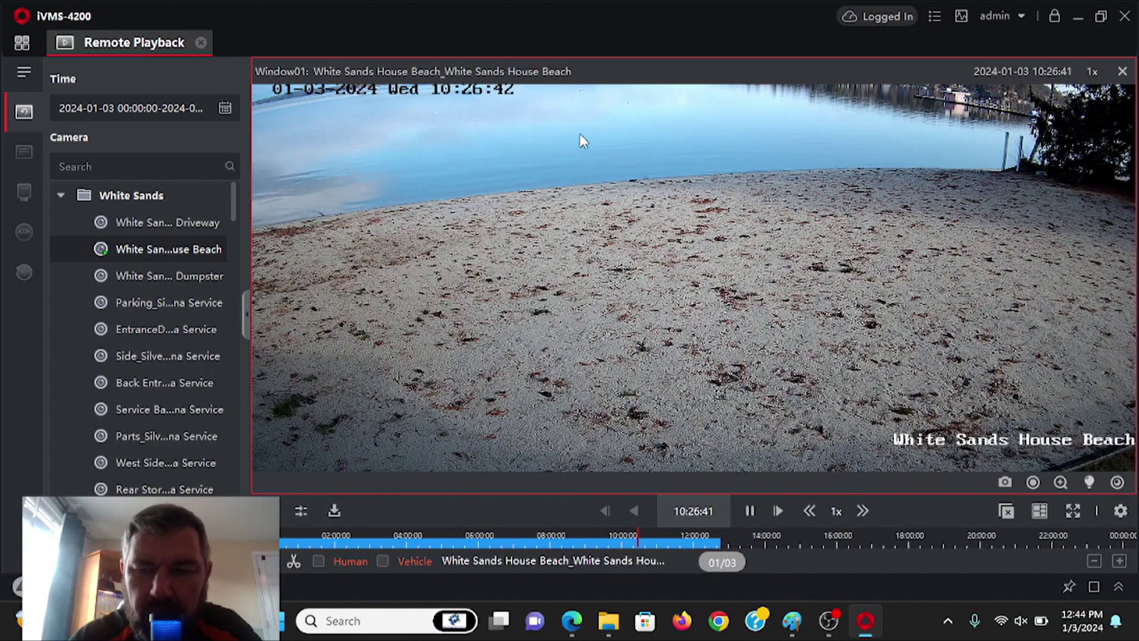
pyautogui.click(1033, 483)
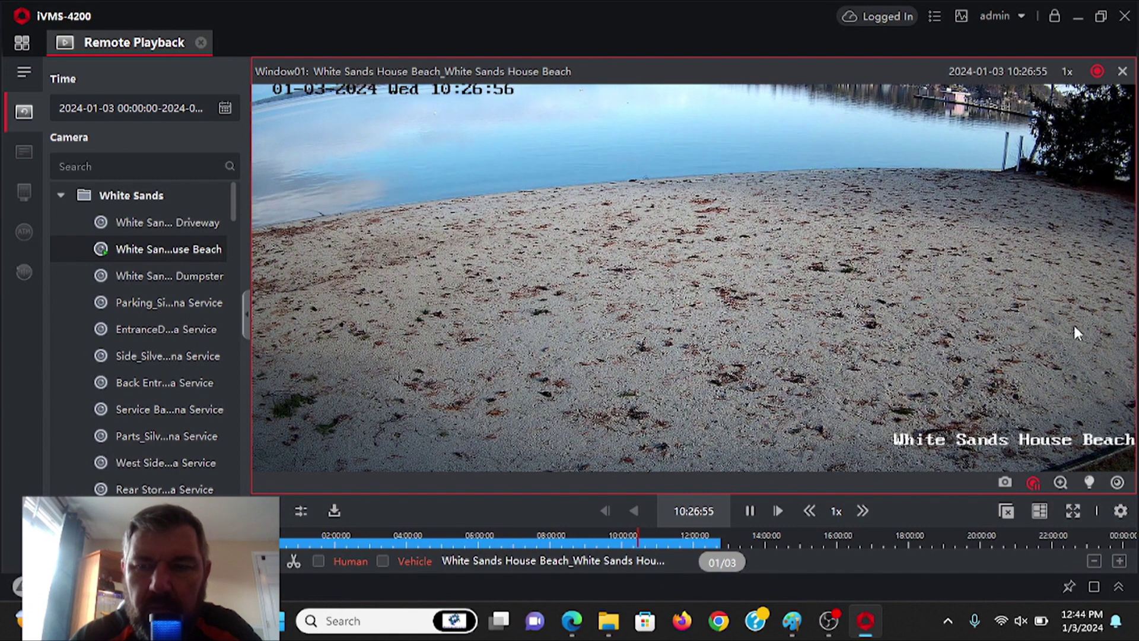
# - Stop recording to save the beach clip as an .mp4 and open its folder
pyautogui.click(1032, 483)
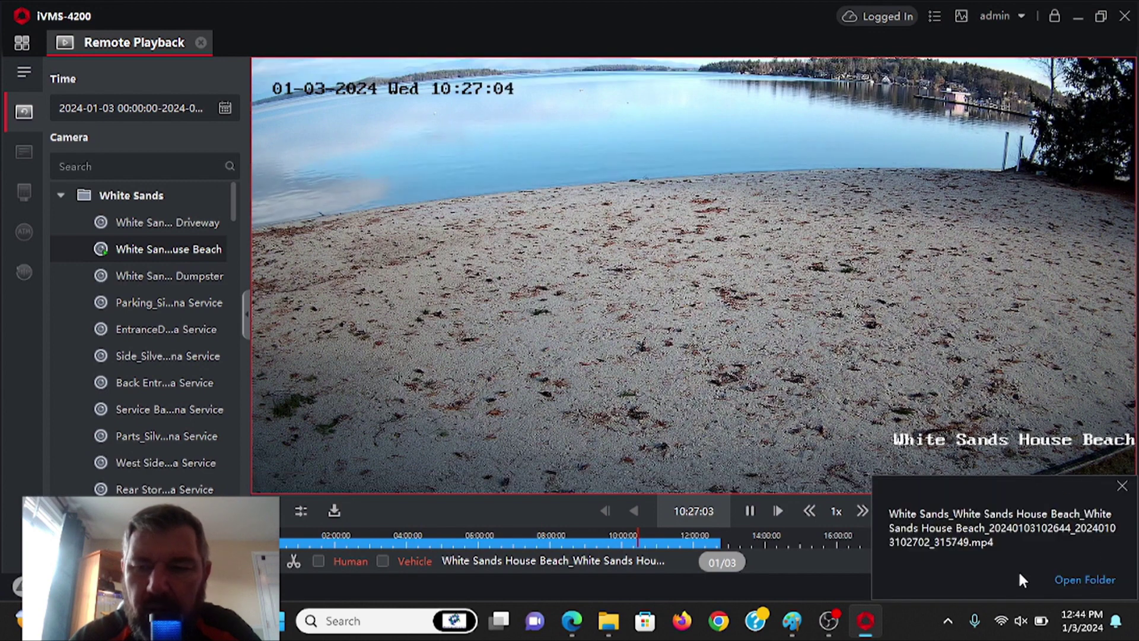
pyautogui.click(1086, 580)
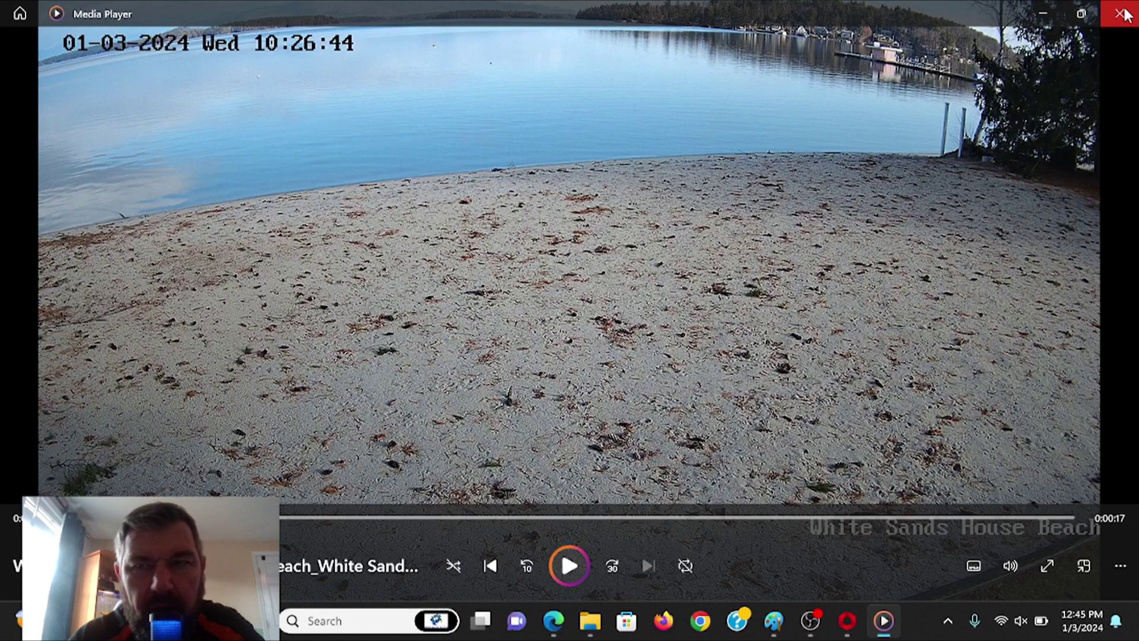
# - Minimize Media Player after the 17-second beach clip plays, returning to the Video\20240103 folder
pyautogui.click(1043, 16)
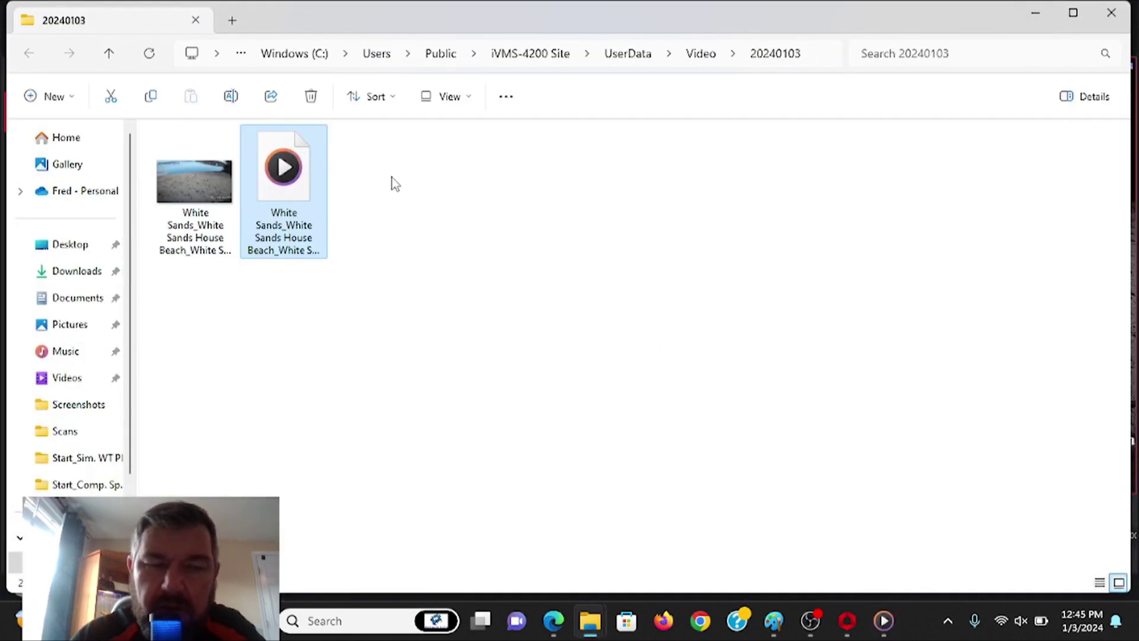
pyautogui.rightClick(301, 190)
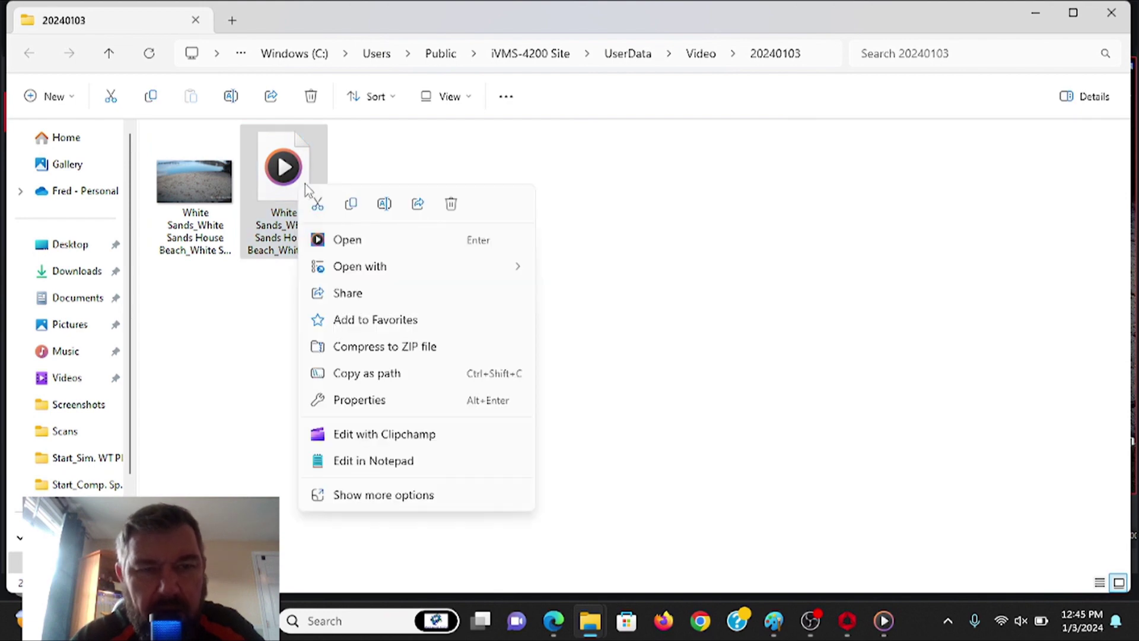
pyautogui.click(350, 293)
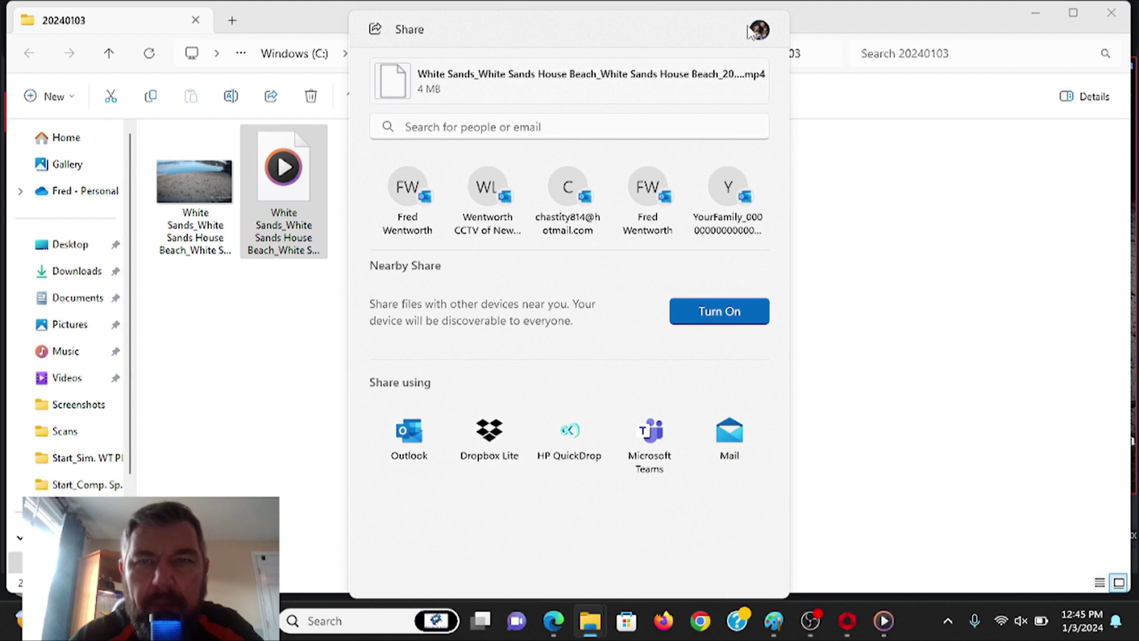
pyautogui.click(880, 214)
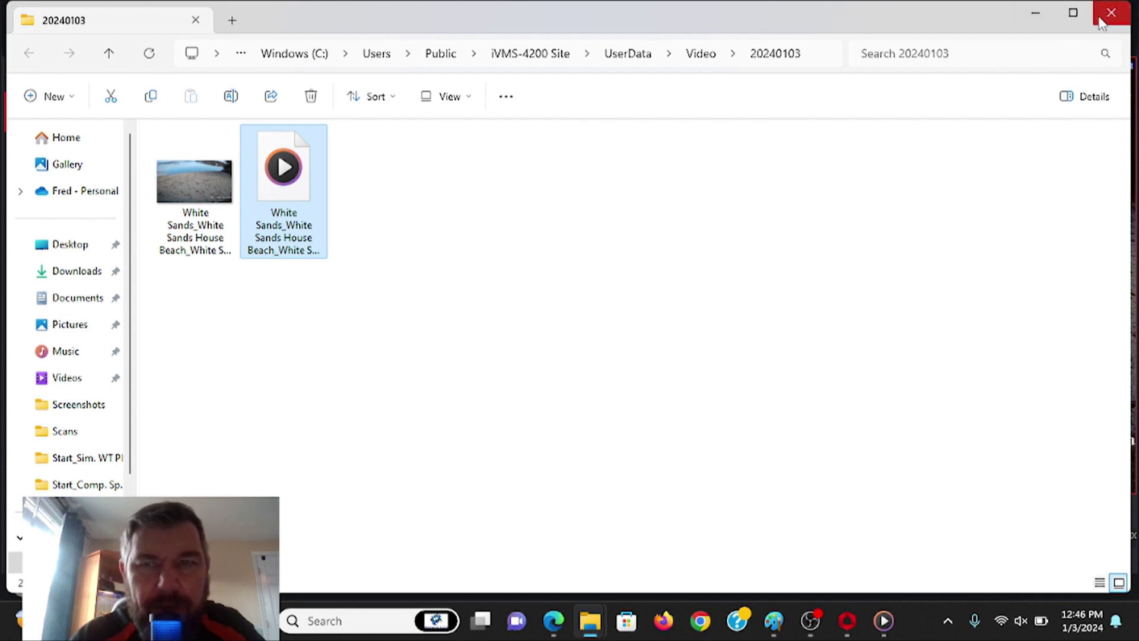
# - Close File Explorer to return to the White Sands House Beach remote playback
pyautogui.click(1123, 13)
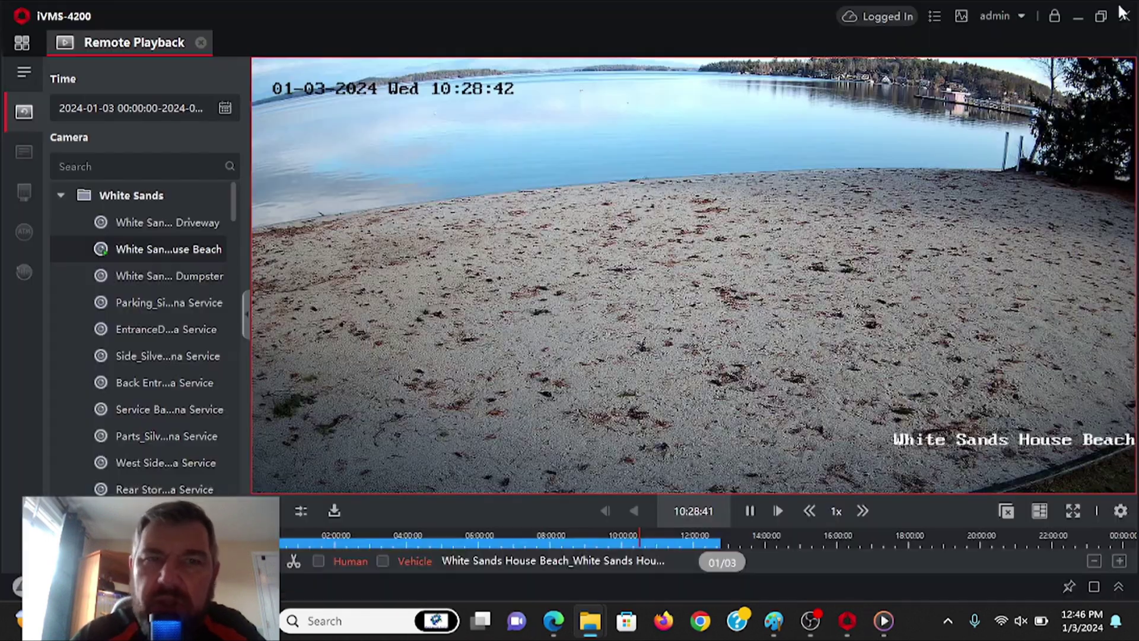
pyautogui.moveTo(809, 112)
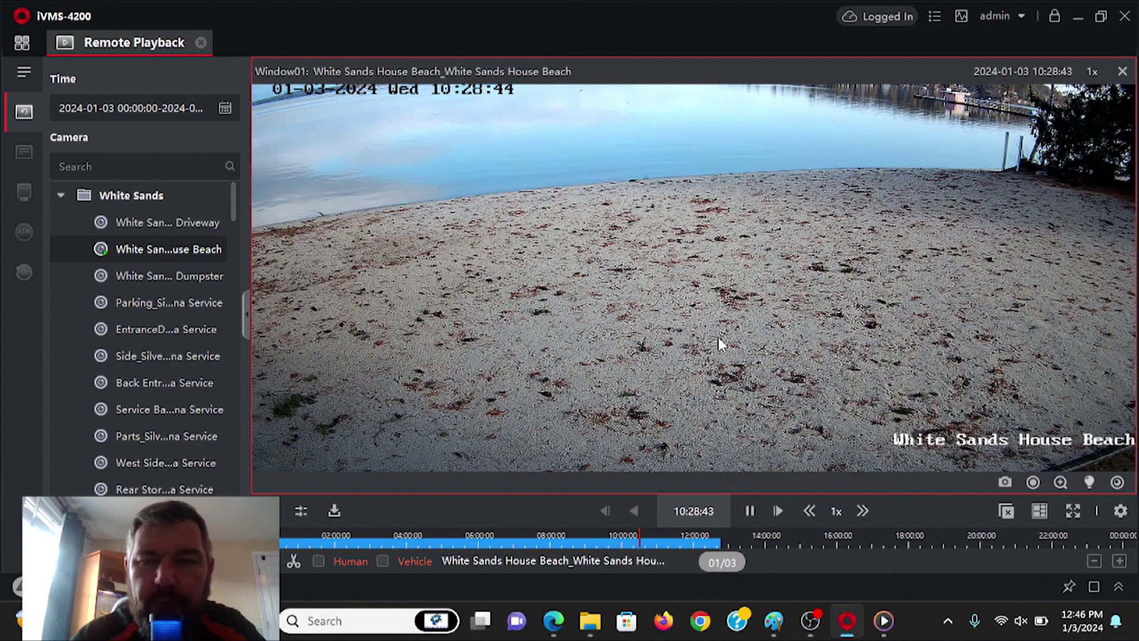